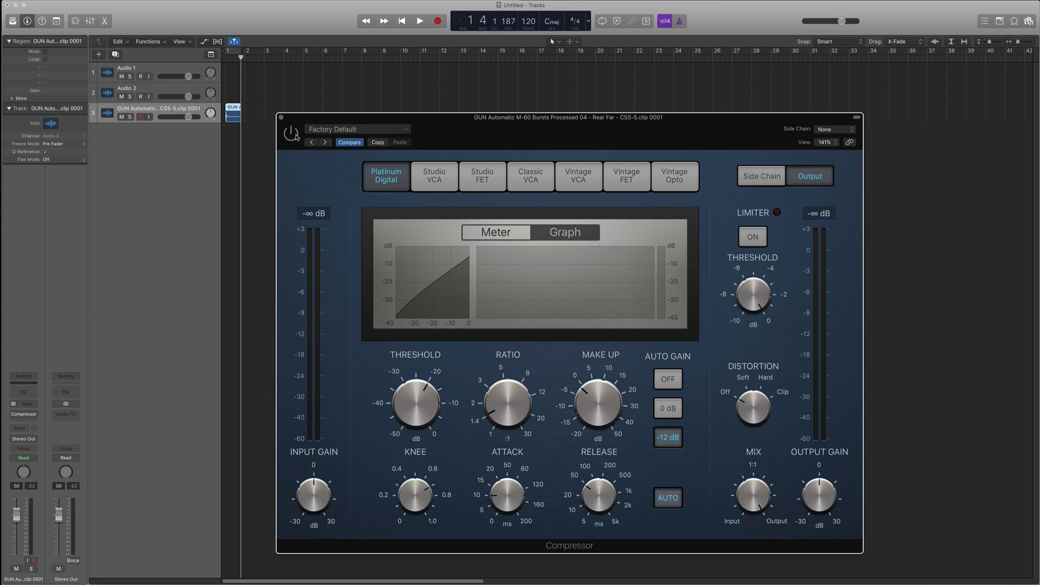
- Close the Compressor window and play the machine-gun clip without compression
{"action": "left_click", "coordinate": [281, 117]}
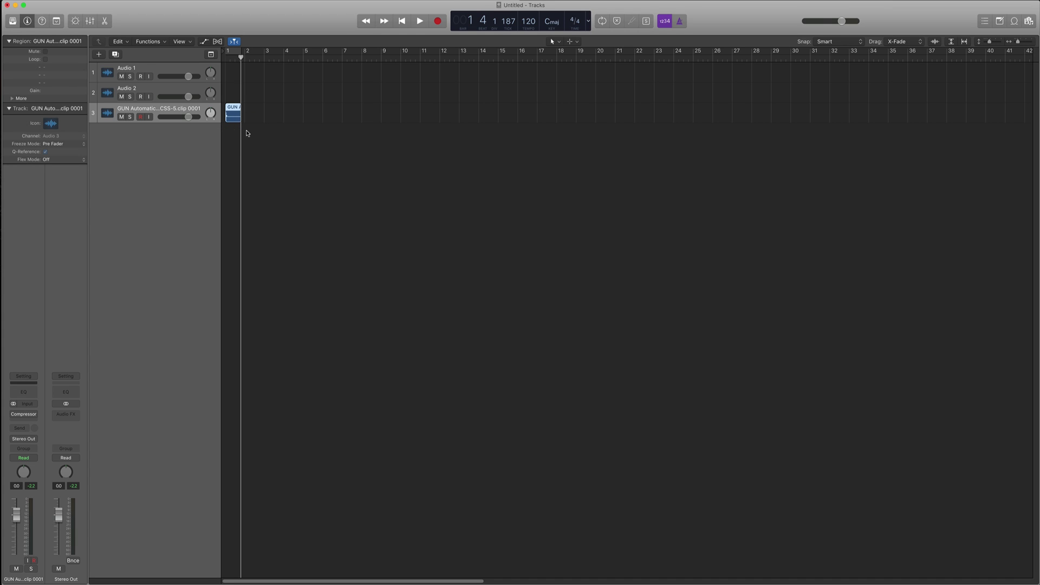
{"action": "key", "text": "space"}
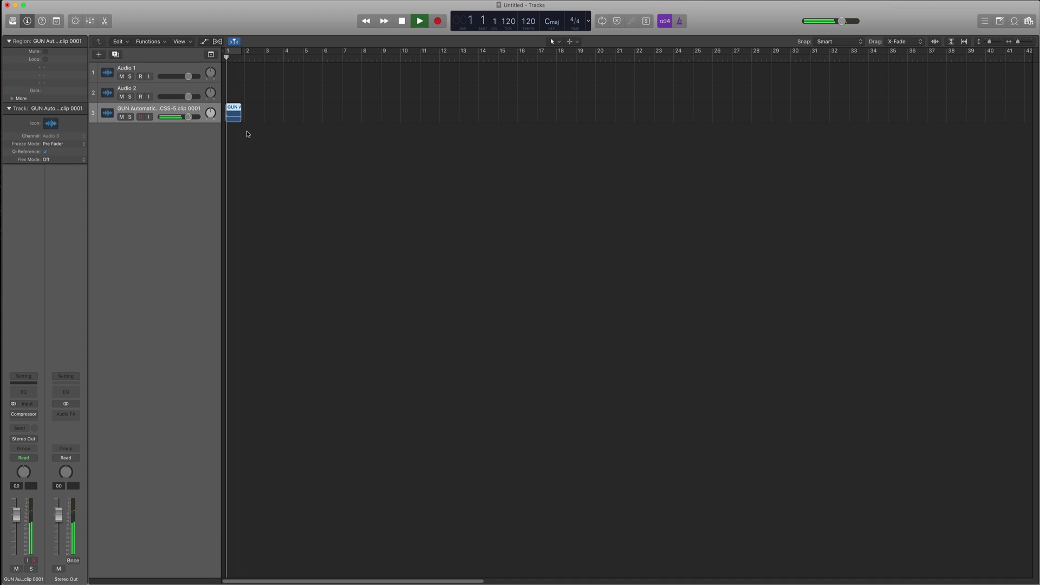
{"action": "key", "text": "space"}
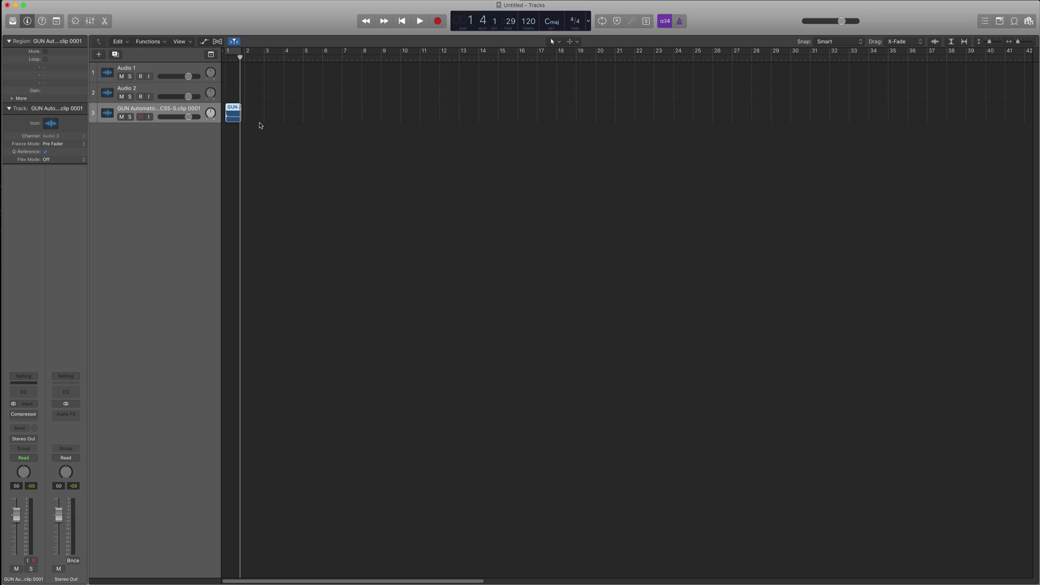
- Reopen the Compressor on the gun clip's track with the effect switched on and move its window higher
{"action": "left_click_drag", "start_coordinate": [263, 141], "coordinate": [238, 119]}
{"action": "mouse_move", "coordinate": [14, 416]}
{"action": "left_click", "coordinate": [23, 414]}
{"action": "left_click_drag", "start_coordinate": [527, 123], "coordinate": [567, 85]}
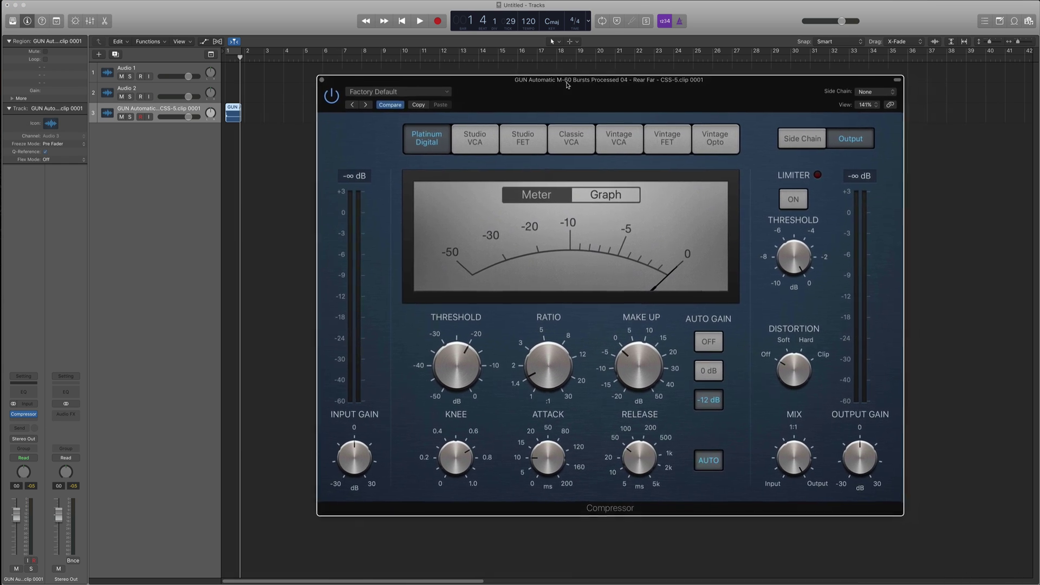
- Compare the Compressor's Meter and Graph displays, leaving the Graph display selected
{"action": "left_click", "coordinate": [610, 195]}
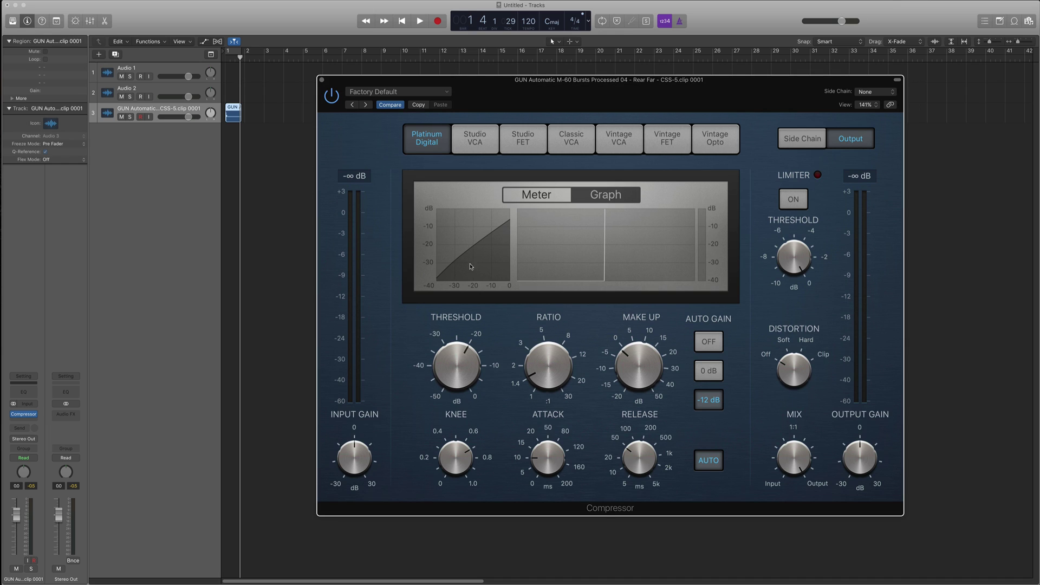
{"action": "left_click", "coordinate": [537, 196]}
{"action": "left_click", "coordinate": [593, 194]}
{"action": "left_click", "coordinate": [604, 195]}
{"action": "left_click", "coordinate": [605, 195]}
{"action": "left_click", "coordinate": [556, 198]}
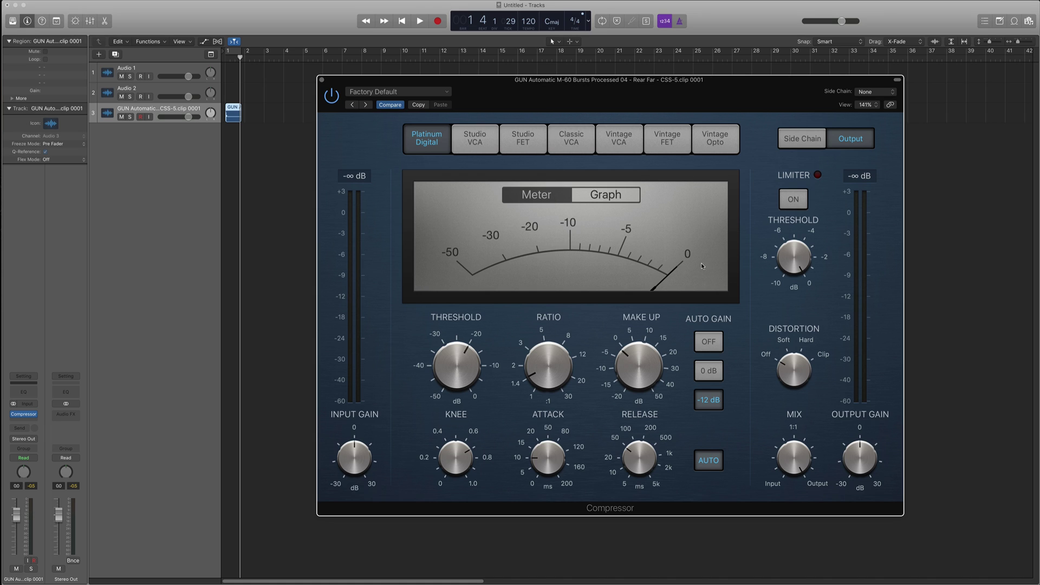
{"action": "left_click", "coordinate": [623, 196]}
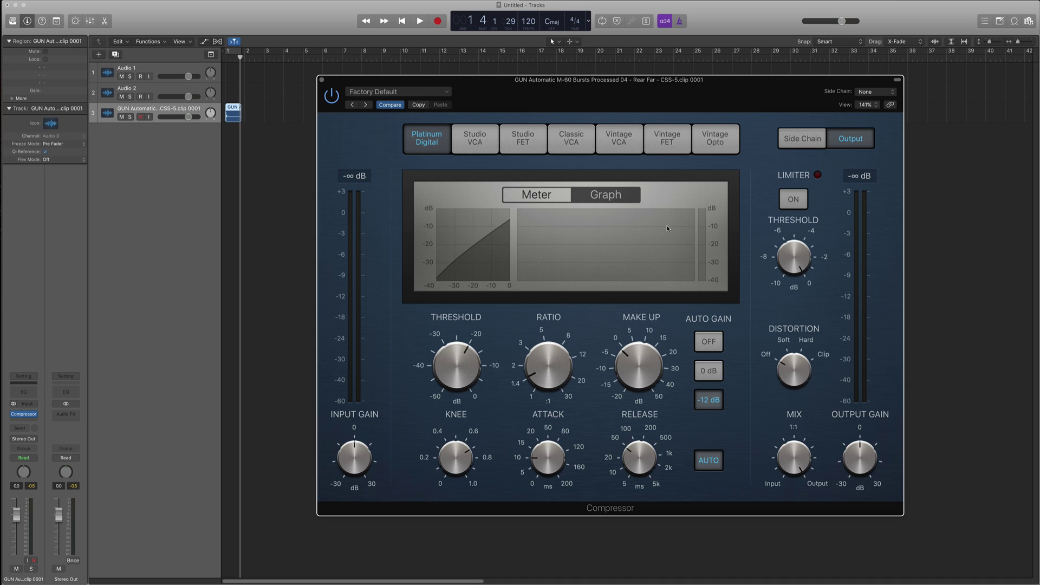
- Play the gun clip through the Compressor several times to examine its gain reduction on the graph
{"action": "left_click", "coordinate": [585, 532]}
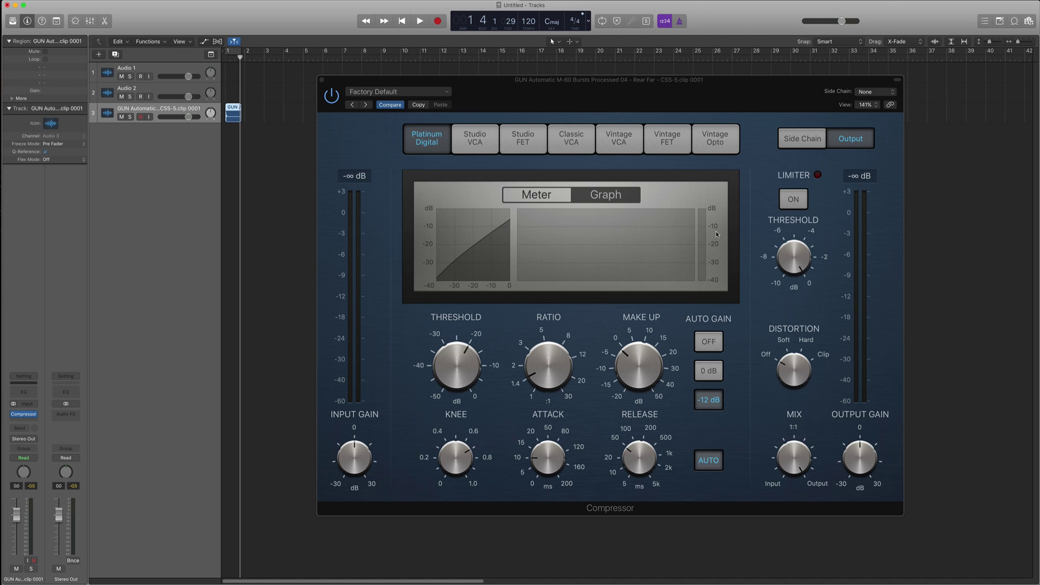
{"action": "key", "text": "space"}
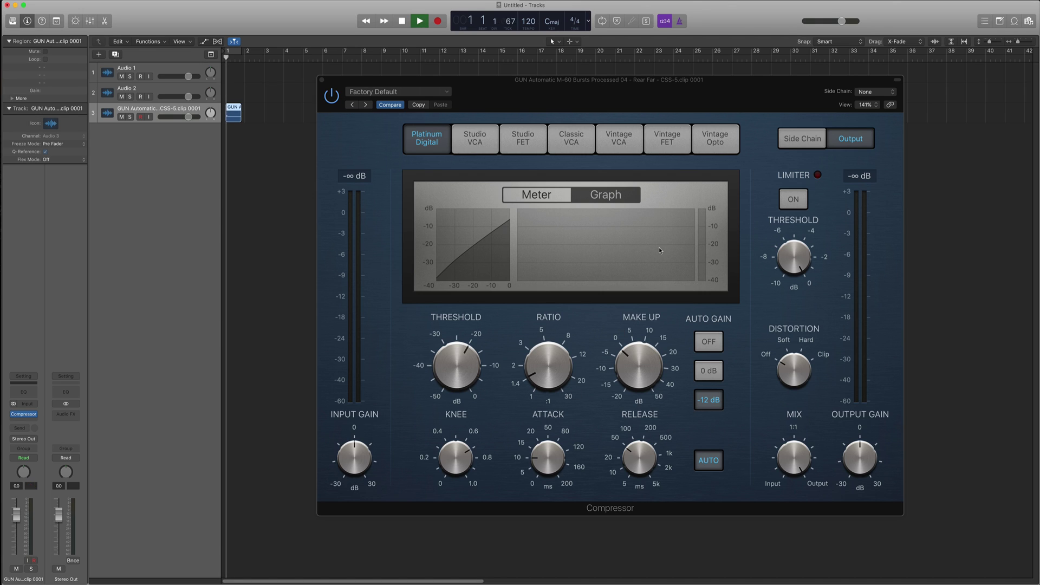
{"action": "key", "text": "space"}
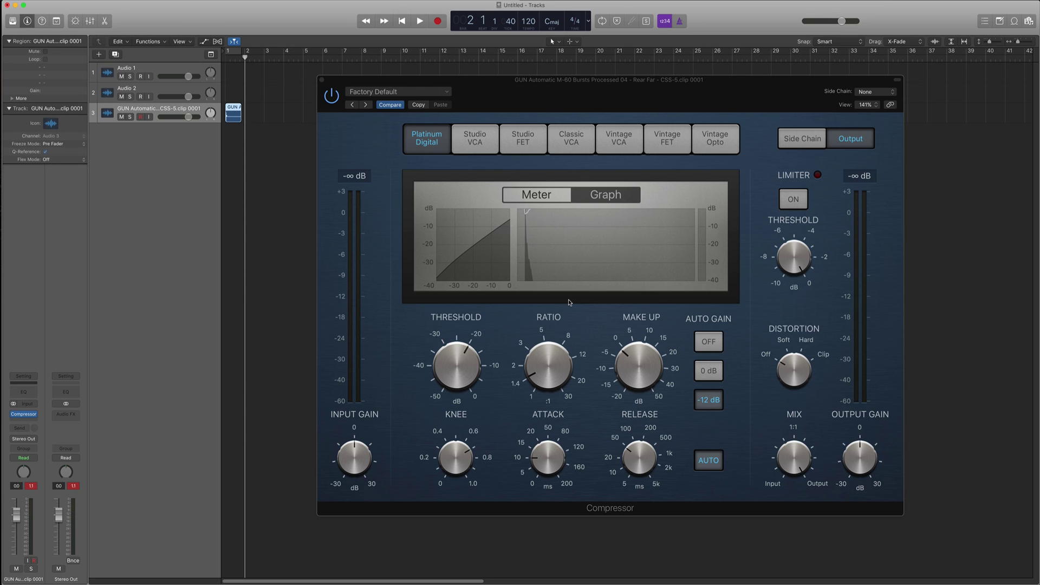
{"action": "key", "text": "space"}
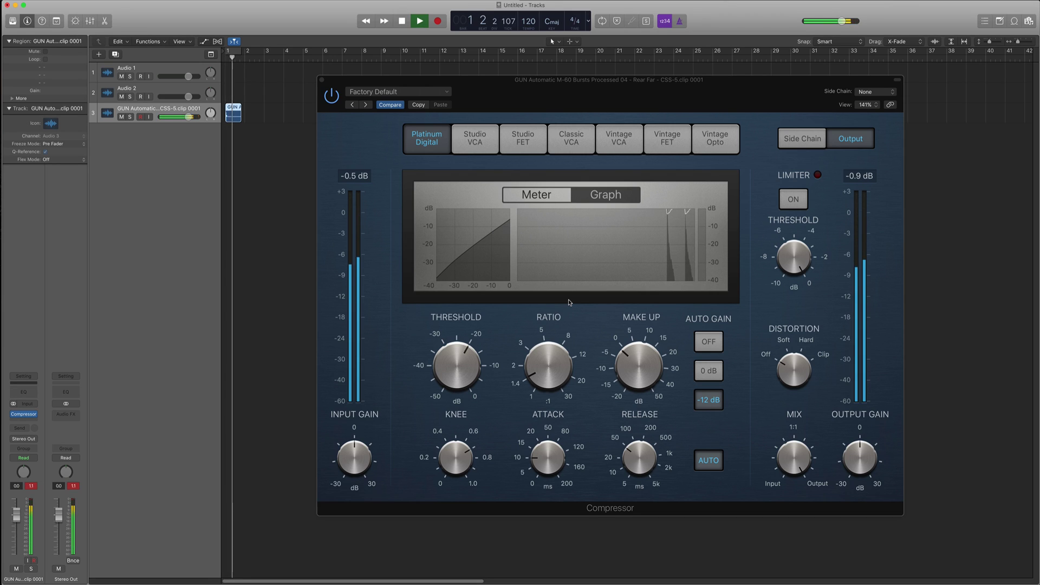
{"action": "key", "text": "space"}
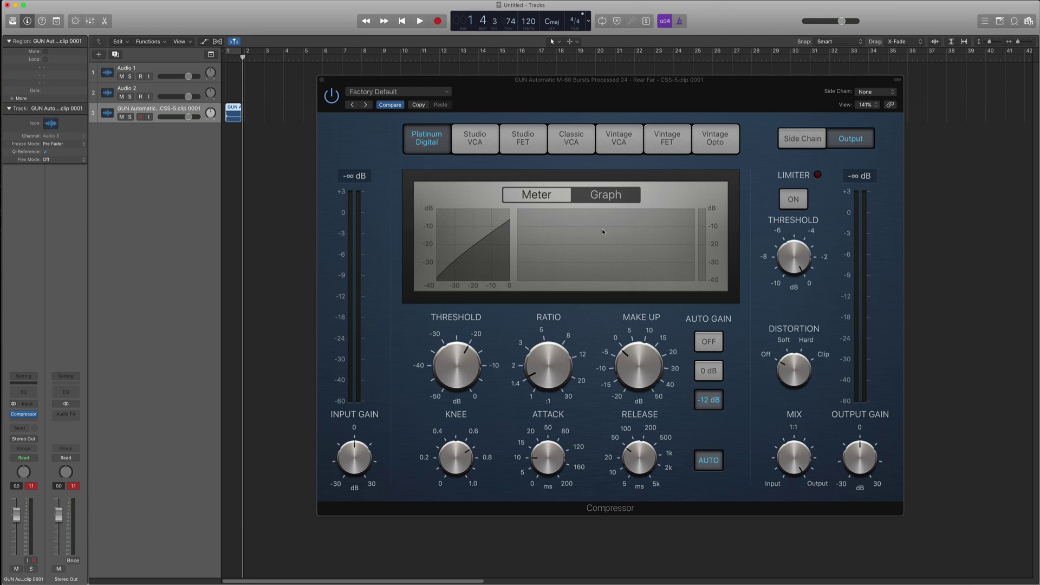
- Raise the Compressor's attack time to 80 ms, and further to about 120 ms
{"action": "mouse_move", "coordinate": [573, 320]}
{"action": "left_click", "coordinate": [552, 447]}
{"action": "left_click_drag", "start_coordinate": [552, 448], "coordinate": [551, 429]}
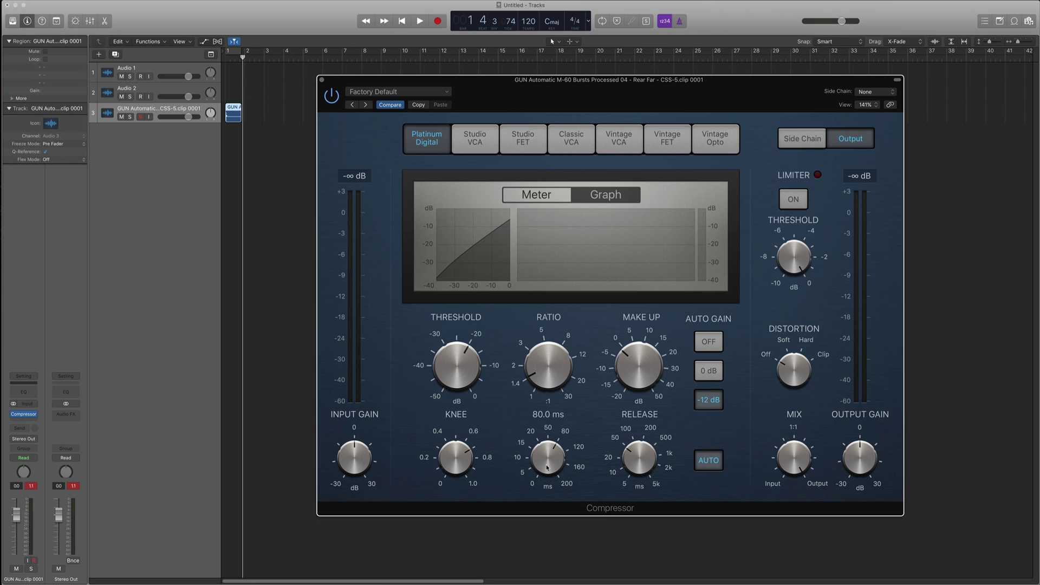
{"action": "mouse_move", "coordinate": [541, 352]}
{"action": "mouse_move", "coordinate": [523, 427]}
{"action": "left_click_drag", "start_coordinate": [544, 462], "coordinate": [547, 443]}
- Adjust the Compressor's release time, raising it to about 1000 ms
{"action": "mouse_move", "coordinate": [670, 480]}
{"action": "left_click_drag", "start_coordinate": [647, 470], "coordinate": [655, 397]}
{"action": "mouse_move", "coordinate": [644, 455]}
{"action": "left_click_drag", "start_coordinate": [646, 458], "coordinate": [646, 465]}
{"action": "mouse_move", "coordinate": [496, 313]}
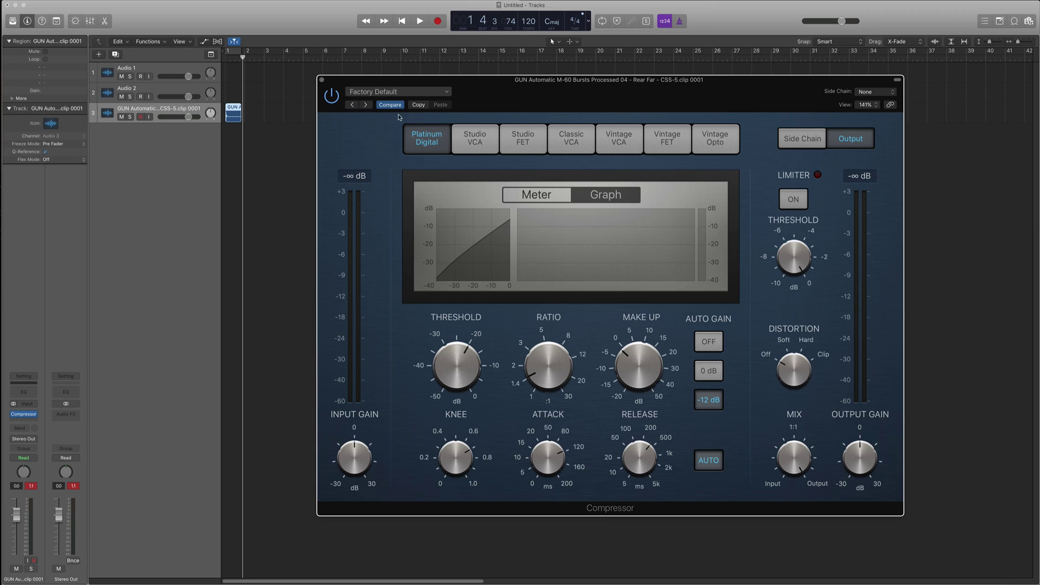
{"action": "left_click_drag", "start_coordinate": [648, 460], "coordinate": [646, 443]}
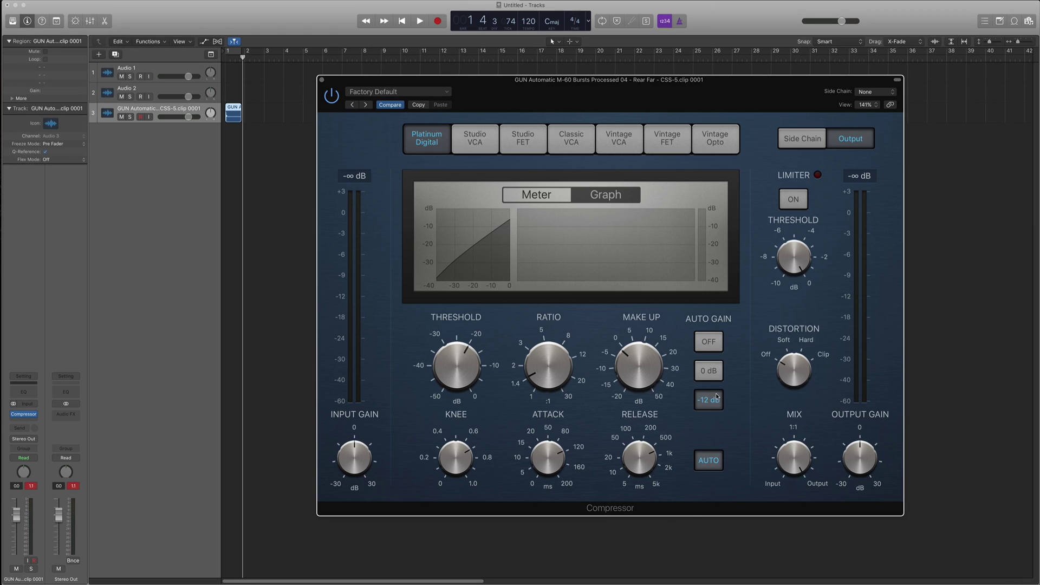
{"action": "mouse_move", "coordinate": [647, 444]}
{"action": "mouse_move", "coordinate": [649, 335]}
{"action": "mouse_move", "coordinate": [642, 467]}
{"action": "left_click_drag", "start_coordinate": [641, 467], "coordinate": [643, 450]}
- Play the gun clip from the start to examine the slower attack and release on the graph
{"action": "mouse_move", "coordinate": [551, 449]}
{"action": "key", "text": "Return"}
{"action": "key", "text": "space"}
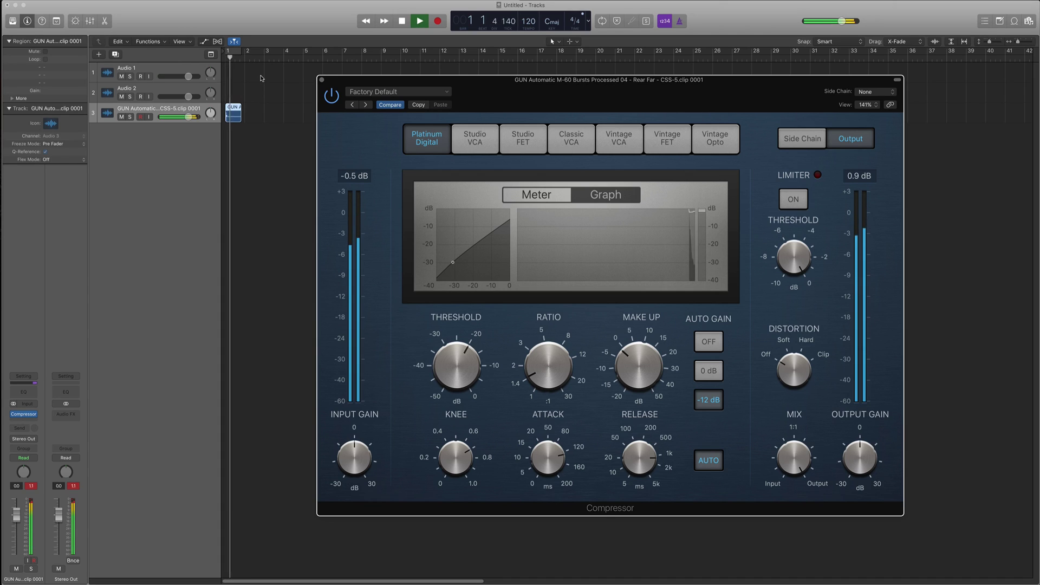
{"action": "key", "text": "space"}
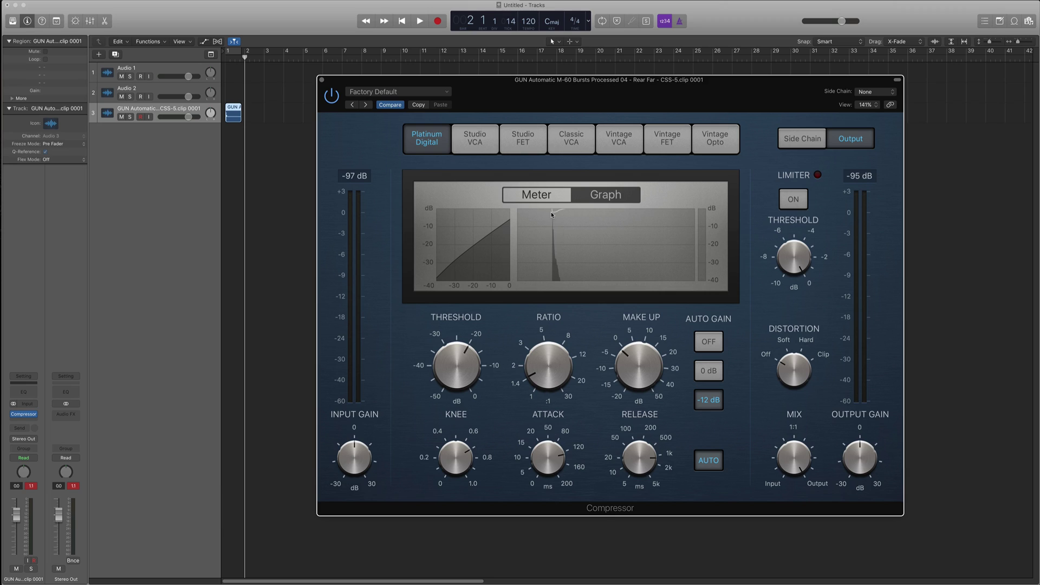
- Audition the clip with the release time at 5000 ms, and lower the release to about 2000 ms
{"action": "mouse_move", "coordinate": [642, 436]}
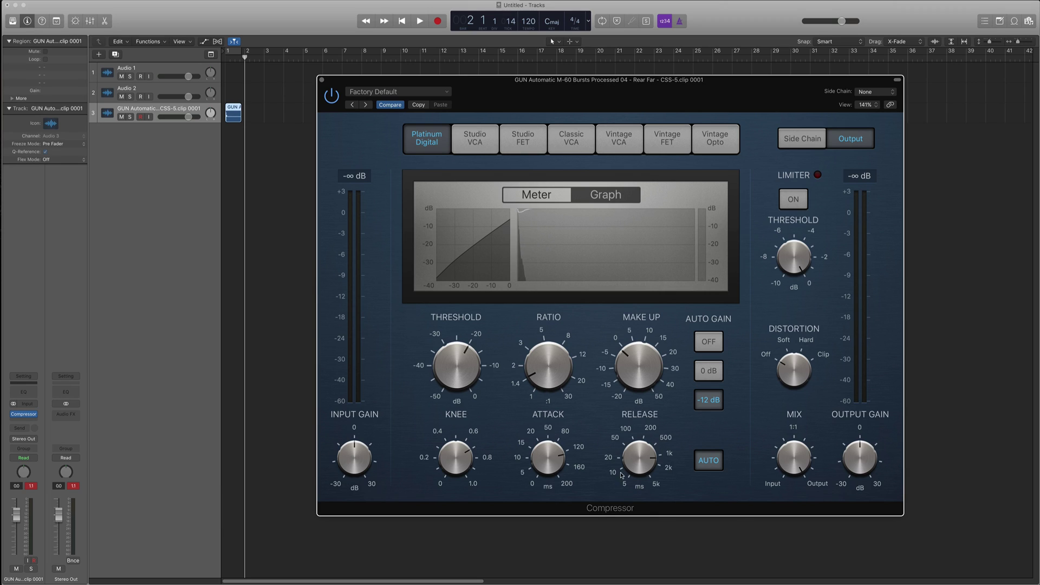
{"action": "left_click_drag", "start_coordinate": [642, 436], "coordinate": [642, 361]}
{"action": "key", "text": "space"}
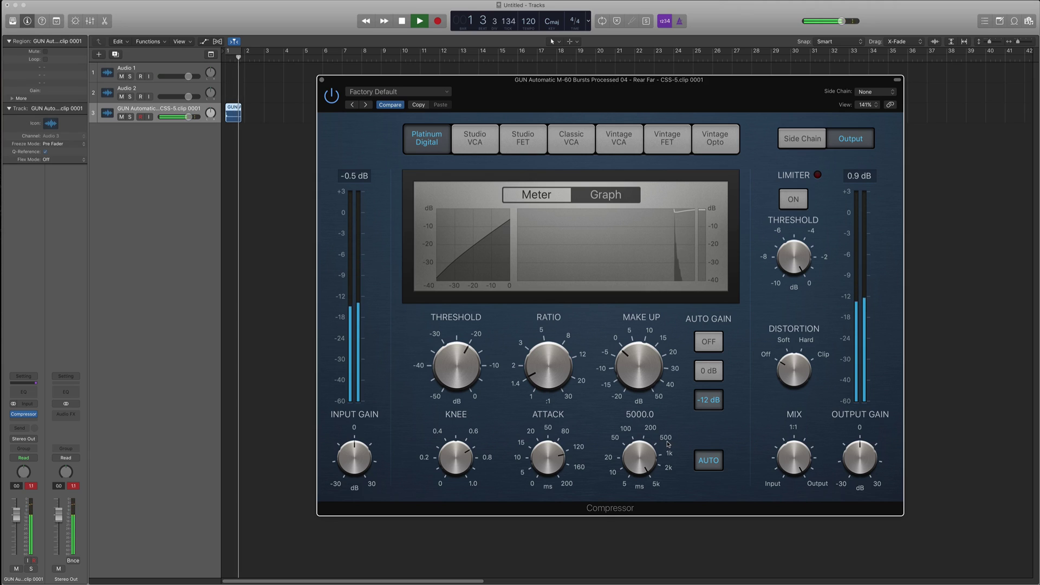
{"action": "key", "text": "space"}
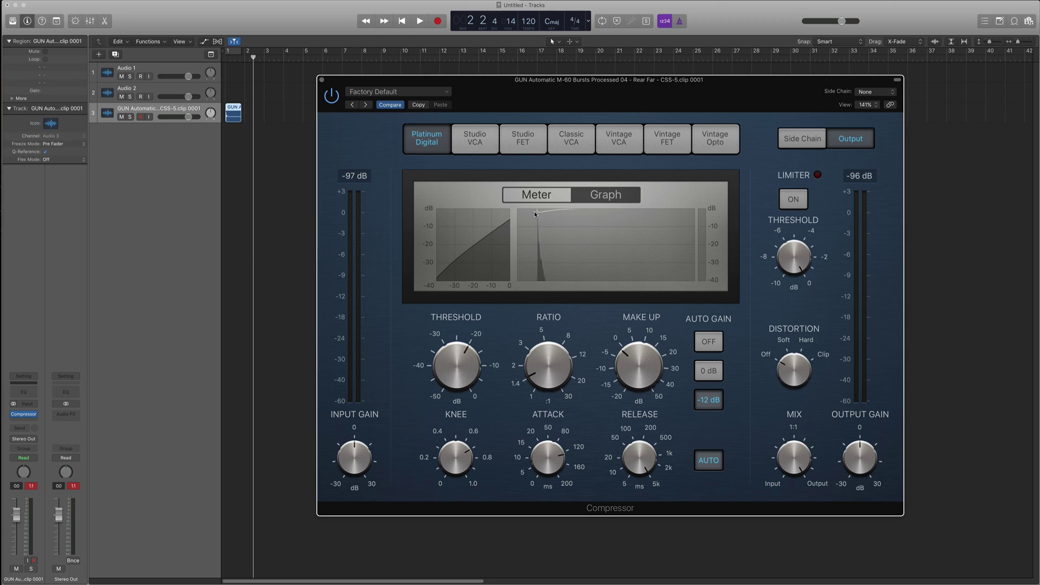
{"action": "mouse_move", "coordinate": [645, 460]}
- Lower the Compressor's threshold to about -27 dB and raise its ratio to 3.5:1
{"action": "mouse_move", "coordinate": [459, 367]}
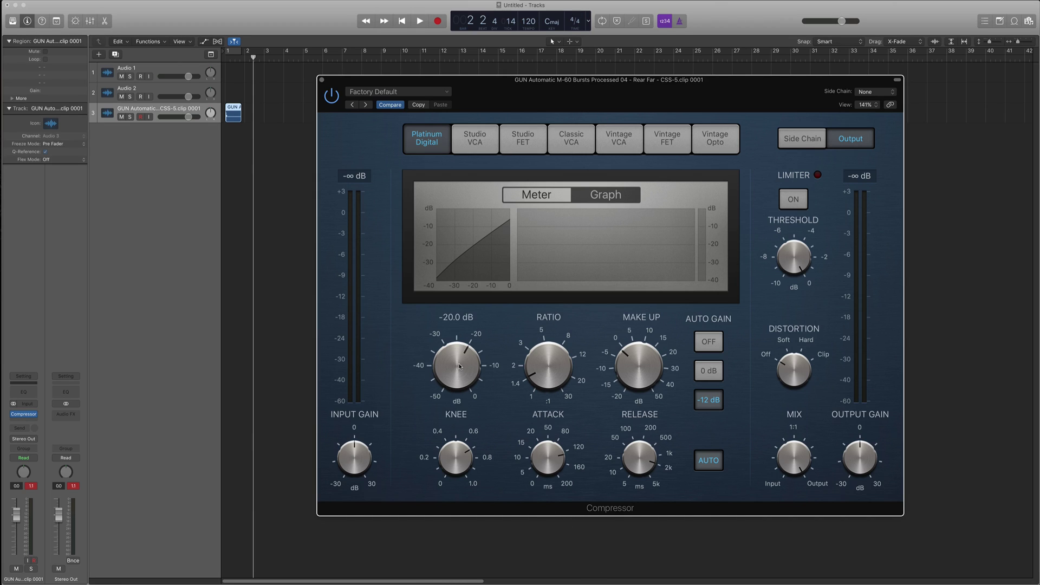
{"action": "left_click_drag", "start_coordinate": [460, 368], "coordinate": [459, 394]}
{"action": "left_click_drag", "start_coordinate": [463, 357], "coordinate": [463, 351]}
{"action": "mouse_move", "coordinate": [459, 373]}
{"action": "left_click_drag", "start_coordinate": [441, 385], "coordinate": [441, 403]}
{"action": "left_click_drag", "start_coordinate": [563, 366], "coordinate": [543, 311]}
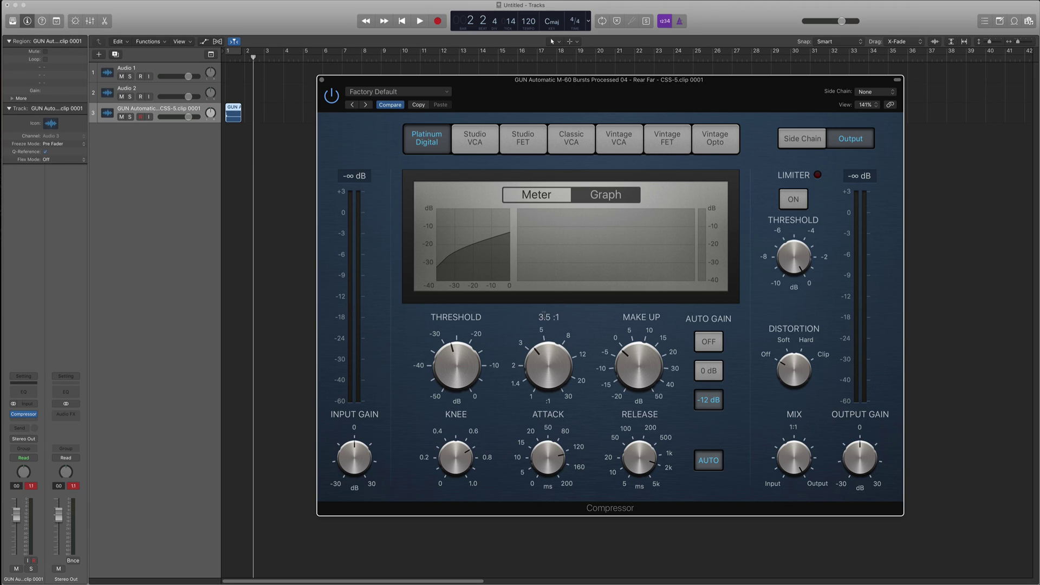
- Switch the Compressor's Auto Gain off and play the gun clip from the start
{"action": "mouse_move", "coordinate": [659, 405]}
{"action": "left_click", "coordinate": [714, 345]}
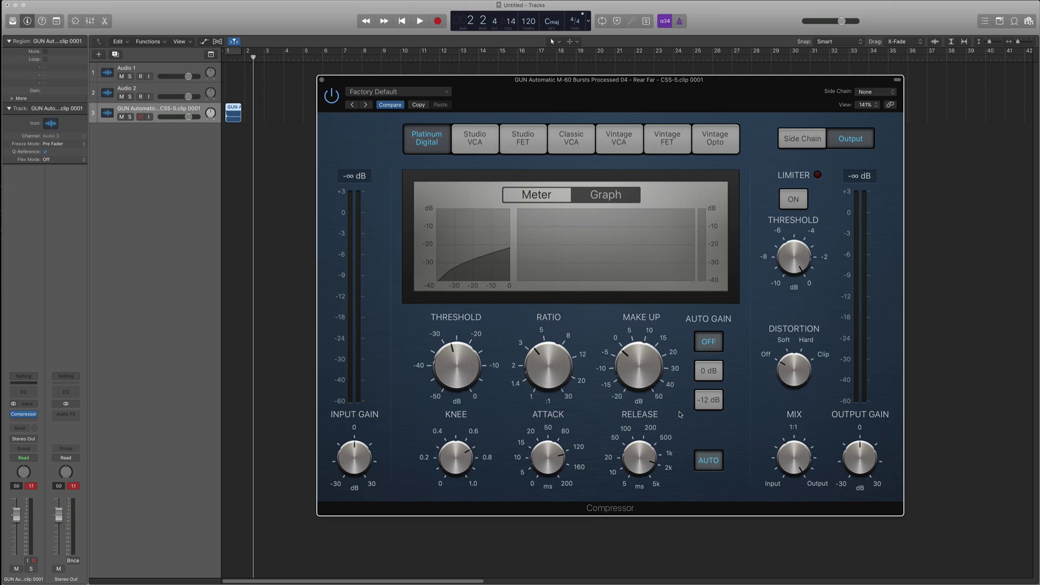
{"action": "mouse_move", "coordinate": [667, 414]}
{"action": "mouse_move", "coordinate": [611, 379]}
{"action": "mouse_move", "coordinate": [553, 312]}
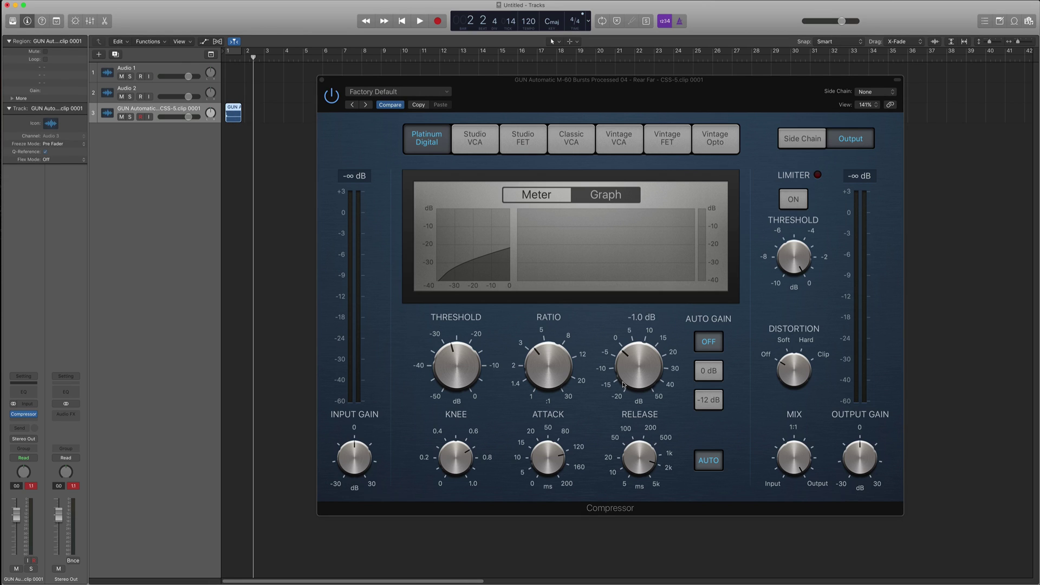
{"action": "key", "text": "Return"}
{"action": "key", "text": "space"}
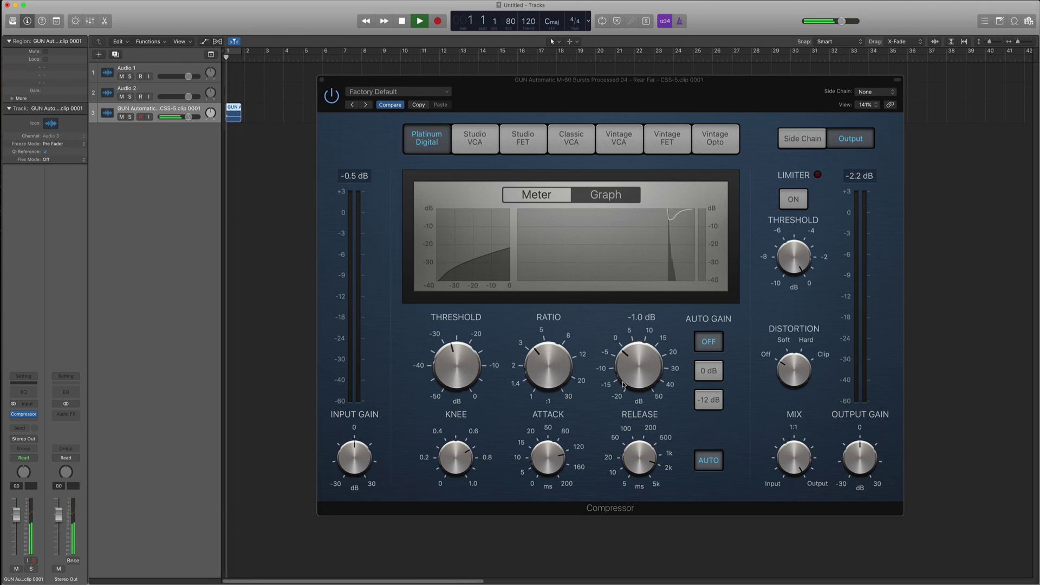
{"action": "key", "text": "space"}
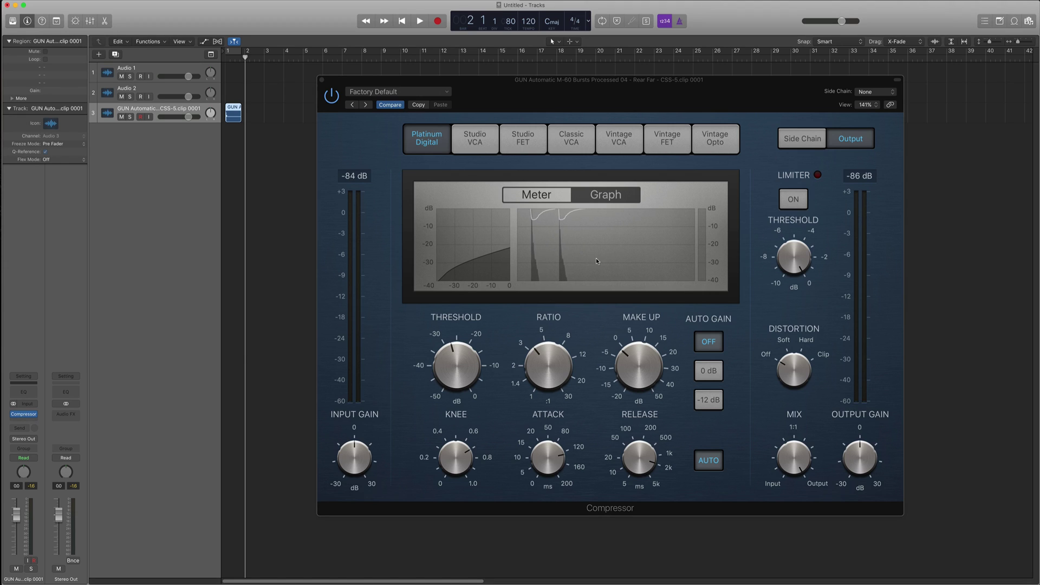
- Play the clip with the Compressor active, bypassed and active again to compare the compressed and original sound
{"action": "key", "text": "space"}
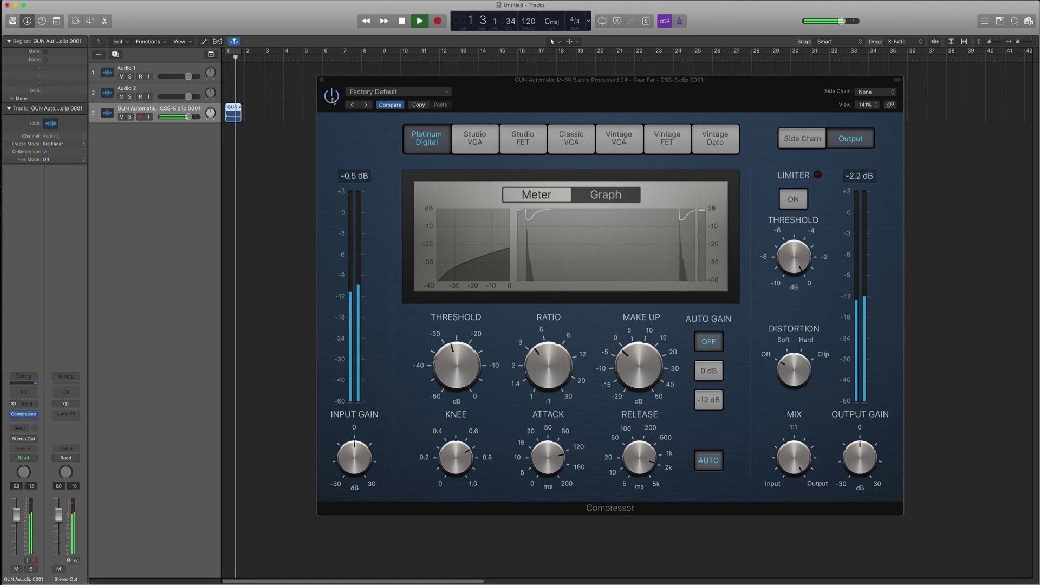
{"action": "key", "text": "space"}
{"action": "left_click", "coordinate": [332, 97]}
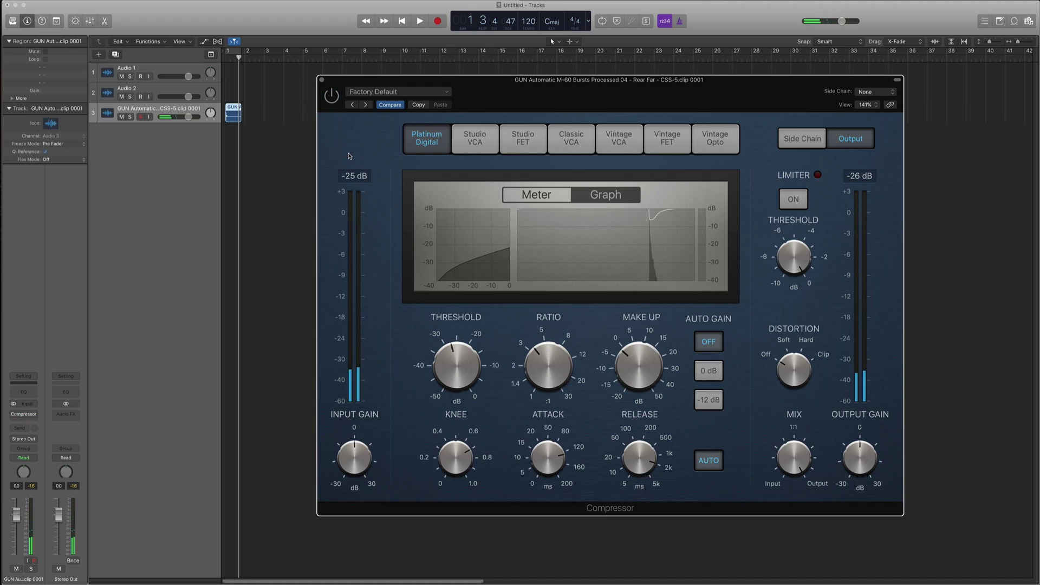
{"action": "key", "text": "space"}
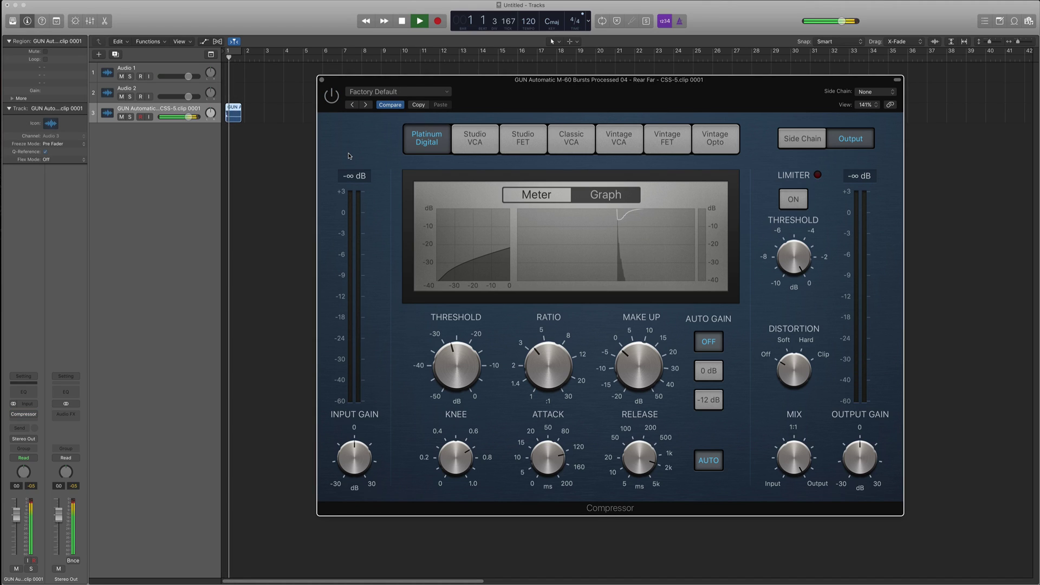
{"action": "key", "text": "space"}
{"action": "left_click", "coordinate": [336, 101]}
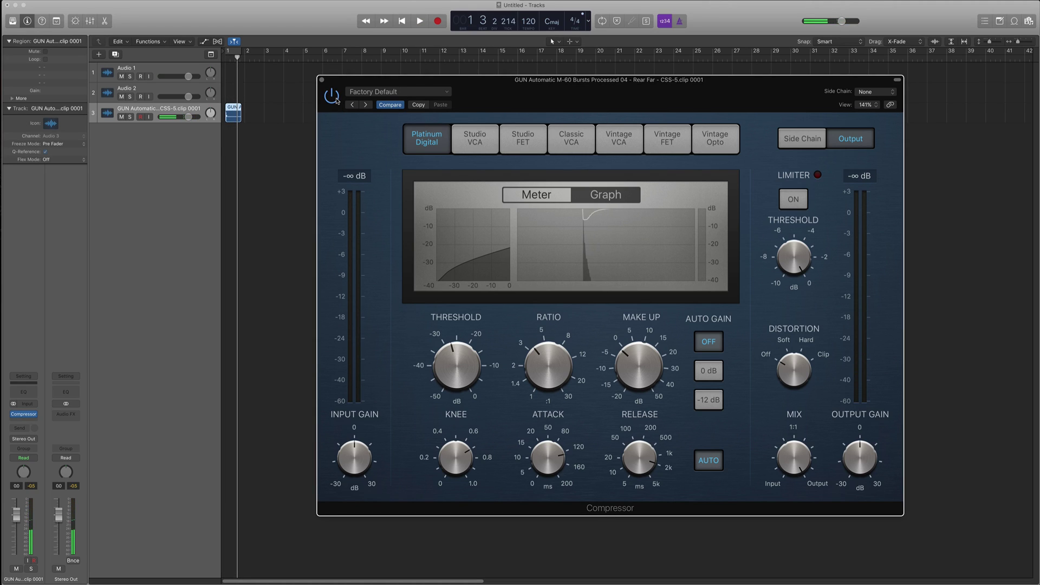
{"action": "key", "text": "space"}
{"action": "key", "text": "space"}
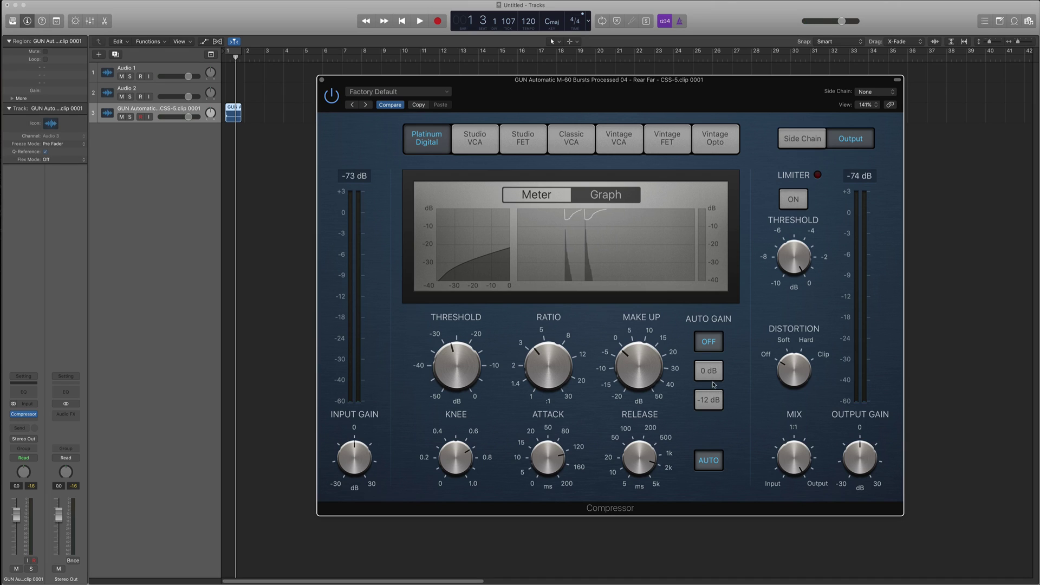
- Raise the make-up gain to slightly above 0 dB and replay the gun clip through the Compressor
{"action": "left_click_drag", "start_coordinate": [640, 359], "coordinate": [641, 355]}
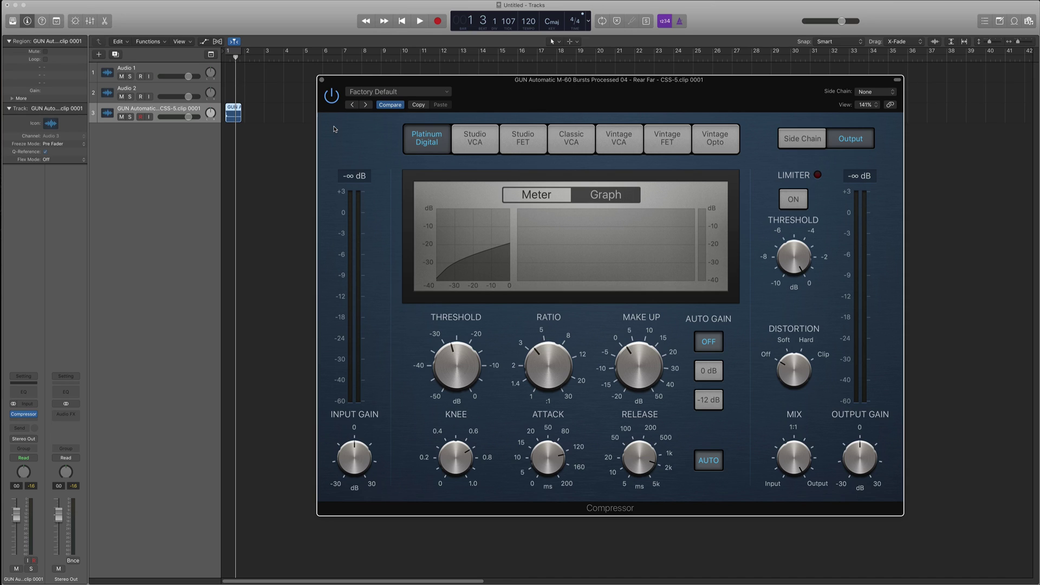
{"action": "key", "text": "space"}
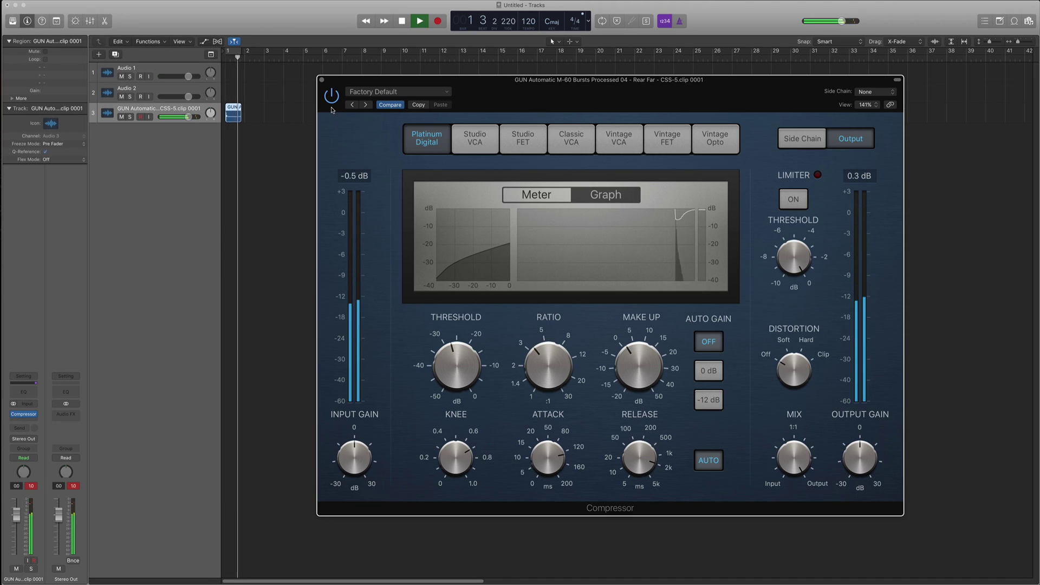
{"action": "key", "text": "space"}
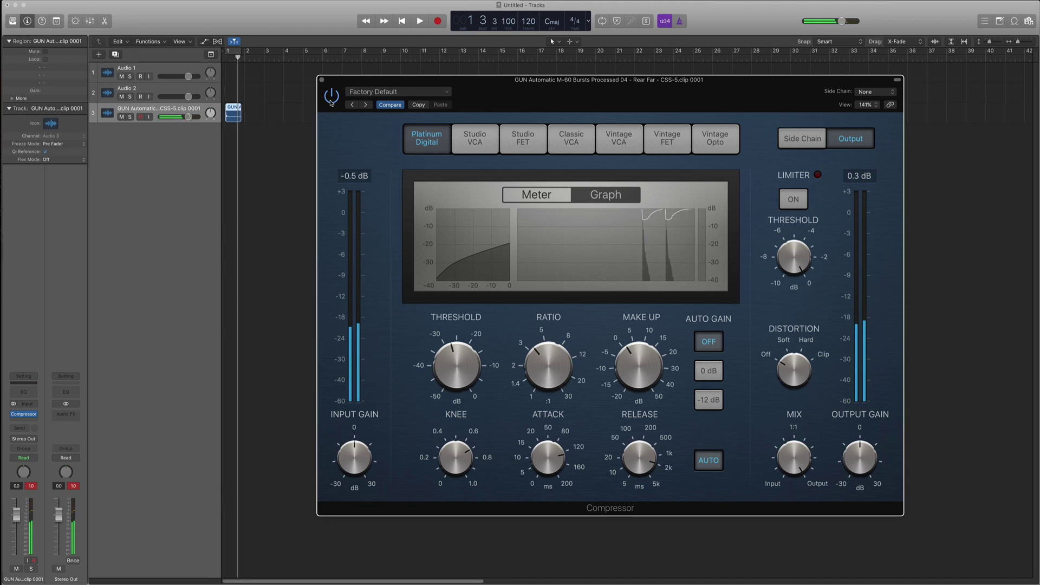
{"action": "key", "text": "space"}
{"action": "key", "text": "Return"}
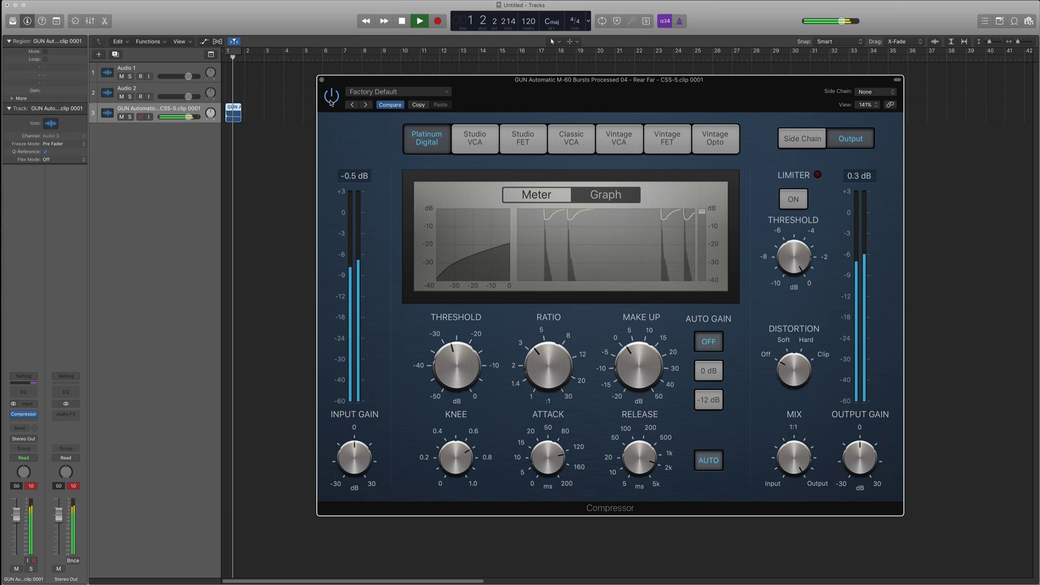
- Lower the gun track's volume fader to -1.1 dB with its peak display reset, and replay the clip, bypassing the Compressor during playback
{"action": "key", "text": "space"}
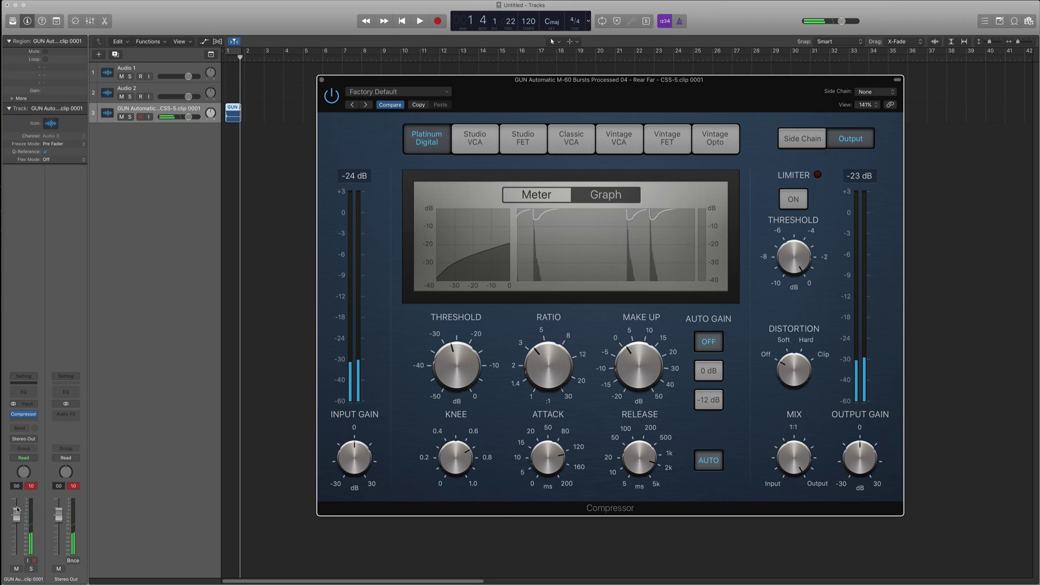
{"action": "left_click", "coordinate": [30, 486]}
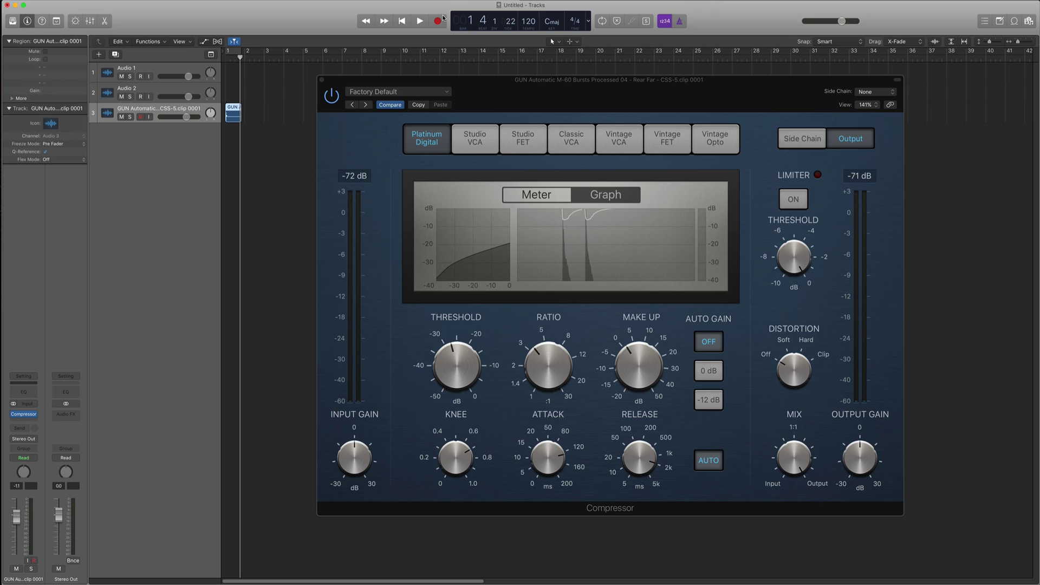
{"action": "key", "text": "space"}
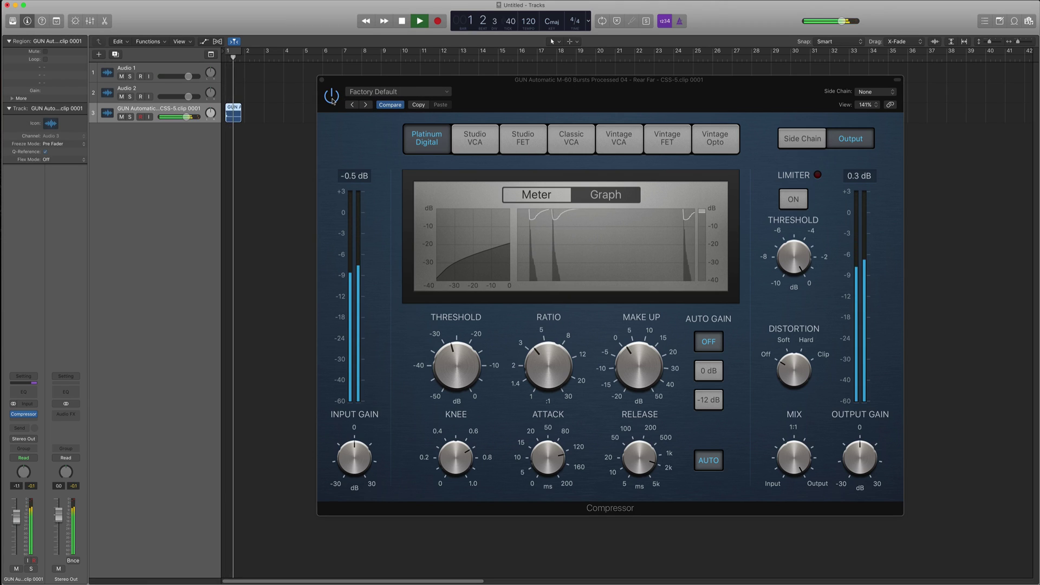
{"action": "left_click", "coordinate": [332, 99]}
{"action": "key", "text": "space"}
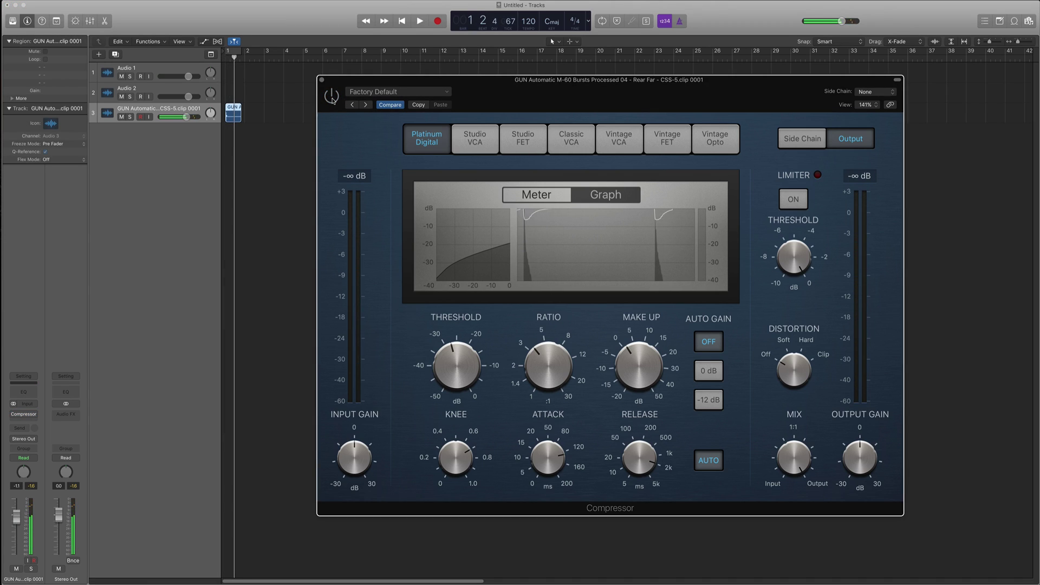
- Raise the Compressor's ratio to 3.9:1
{"action": "mouse_move", "coordinate": [519, 356]}
{"action": "left_click_drag", "start_coordinate": [518, 355], "coordinate": [548, 362]}
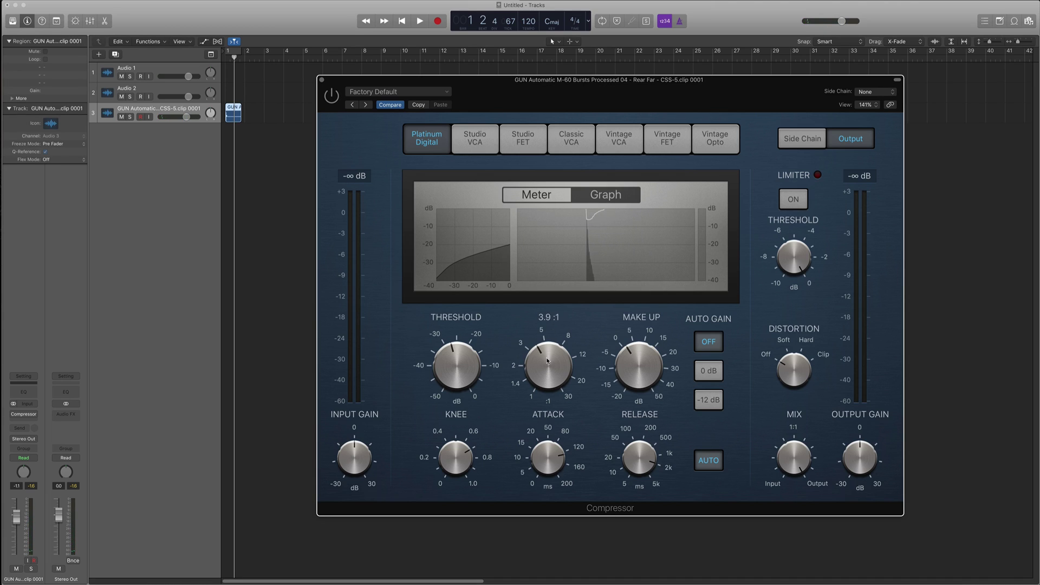
{"action": "mouse_move", "coordinate": [636, 381]}
- Play the gun clip with the Compressor bypassed and again with it active to compare the sound
{"action": "left_click", "coordinate": [206, 132]}
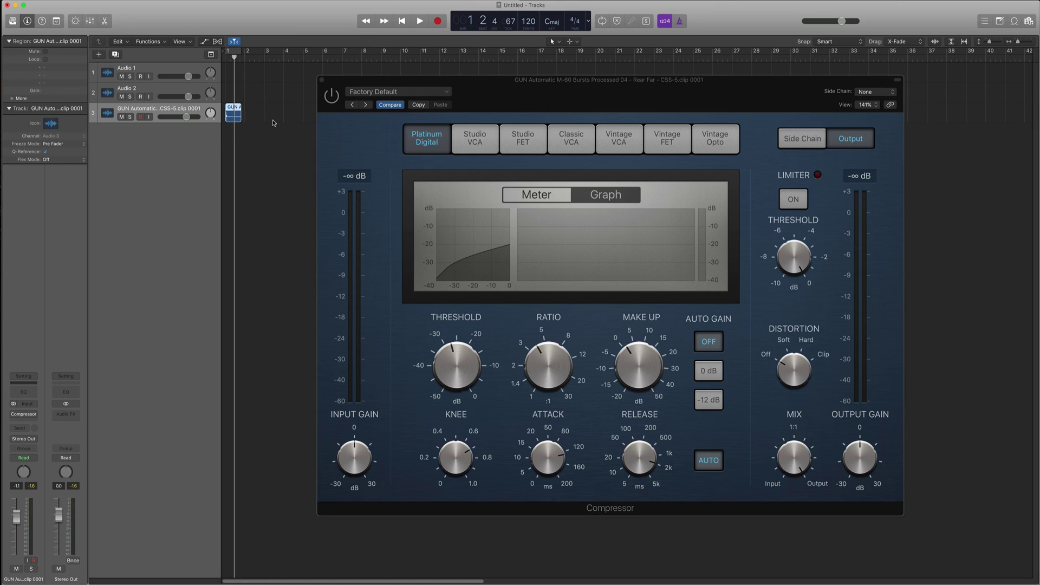
{"action": "key", "text": "space"}
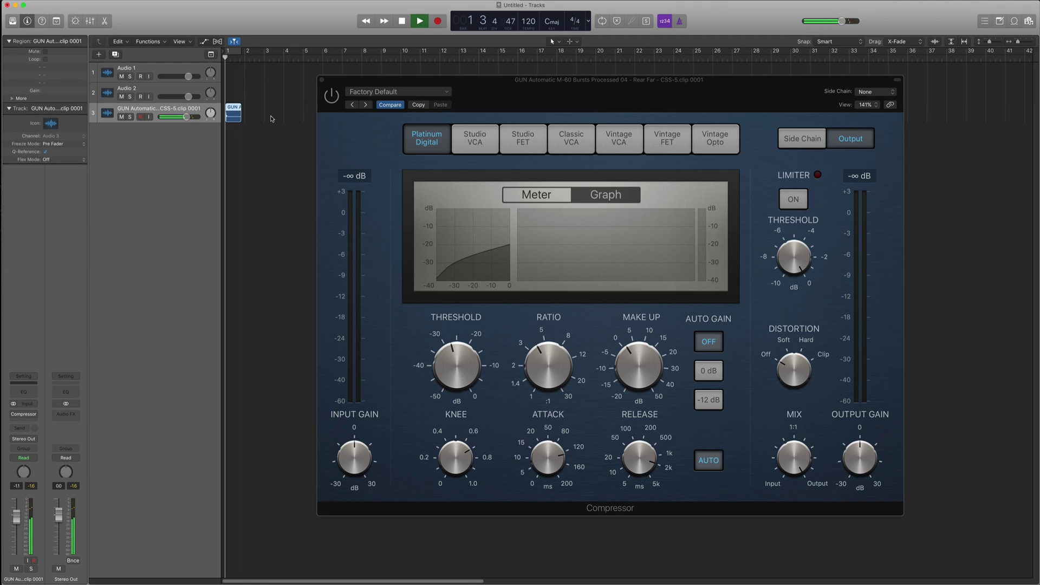
{"action": "key", "text": "space"}
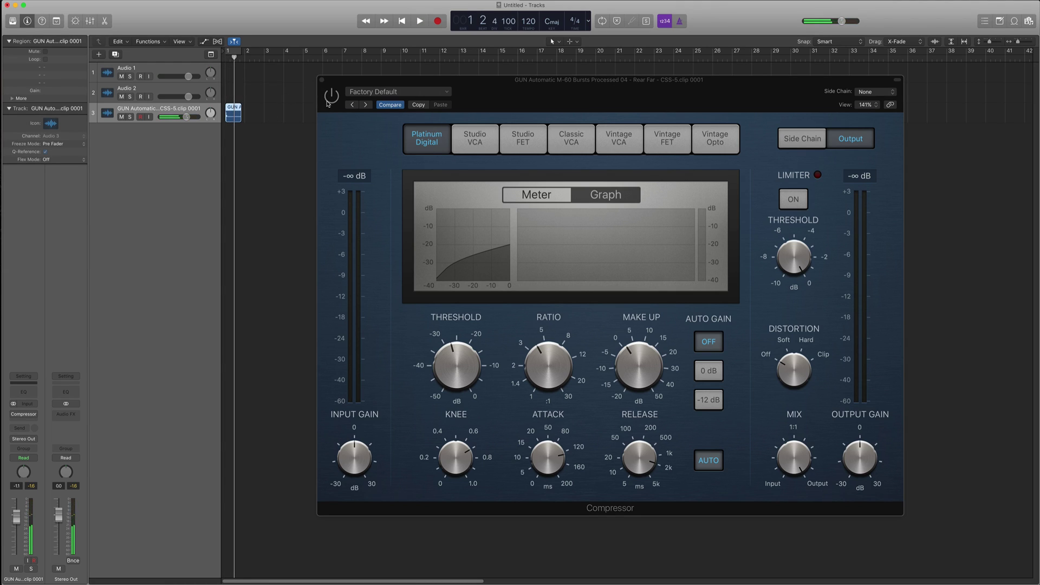
{"action": "left_click", "coordinate": [327, 100]}
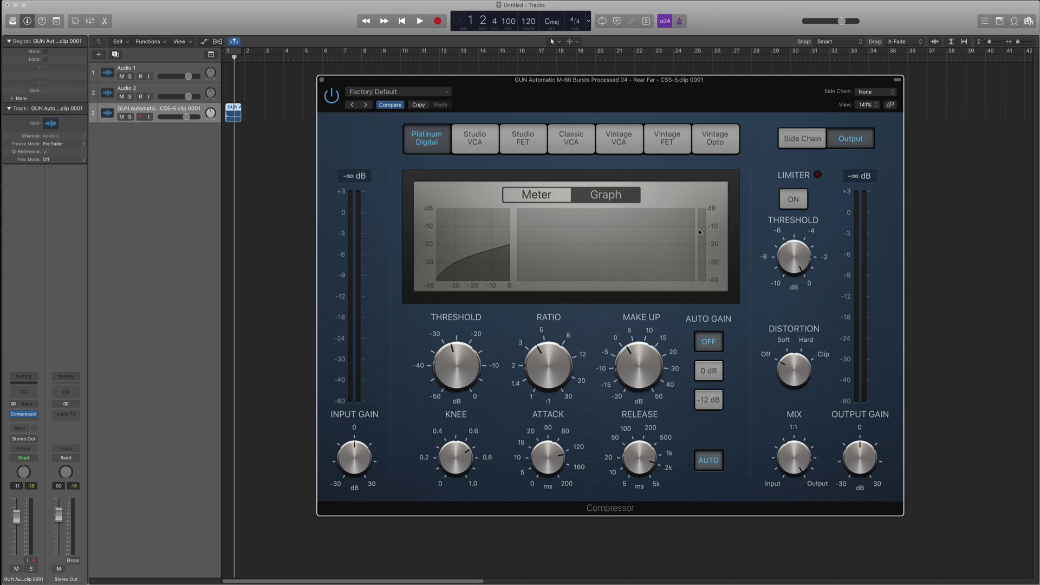
{"action": "key", "text": "space"}
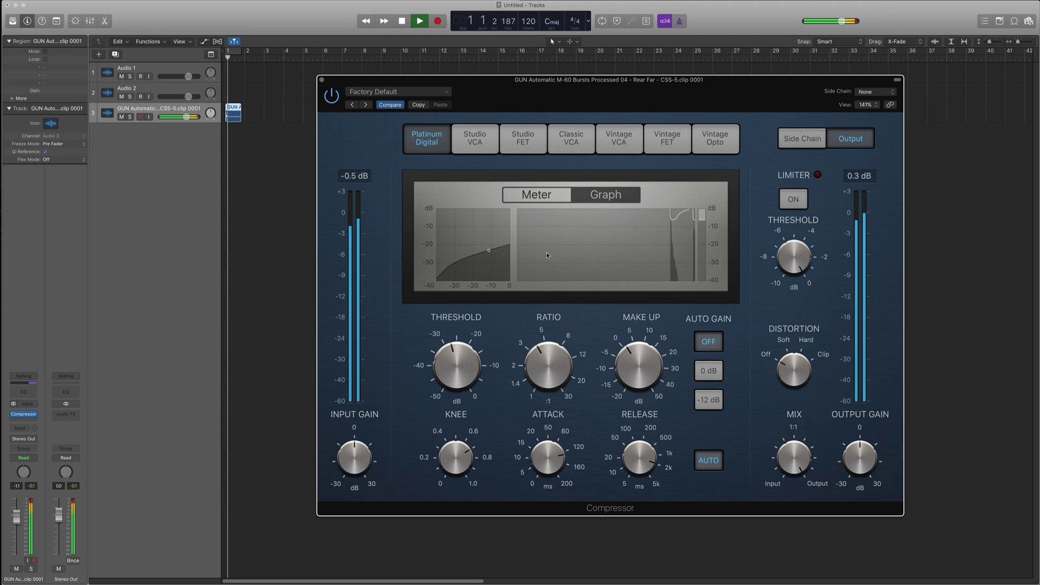
{"action": "left_click", "coordinate": [331, 101]}
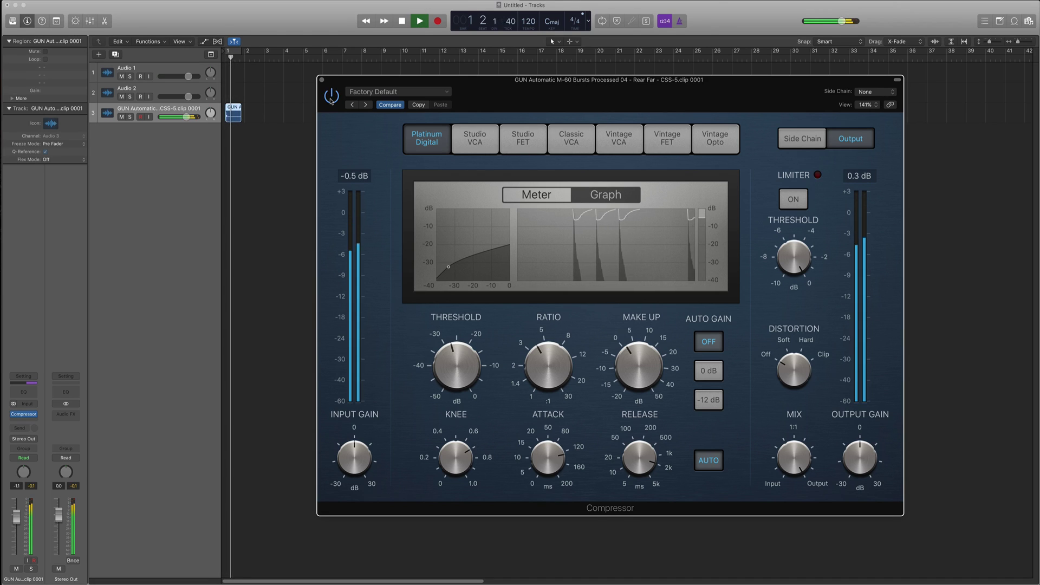
{"action": "key", "text": "space"}
- Raise the Compressor's ratio to 7.7:1 and replay the gun clip through it
{"action": "left_click", "coordinate": [543, 382]}
{"action": "left_click_drag", "start_coordinate": [543, 383], "coordinate": [543, 350]}
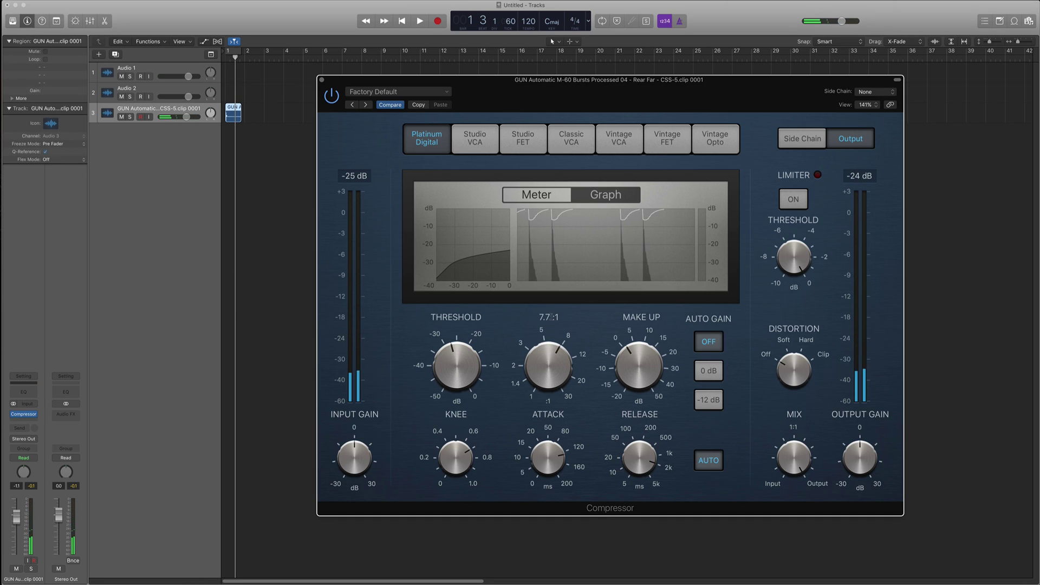
{"action": "key", "text": "space"}
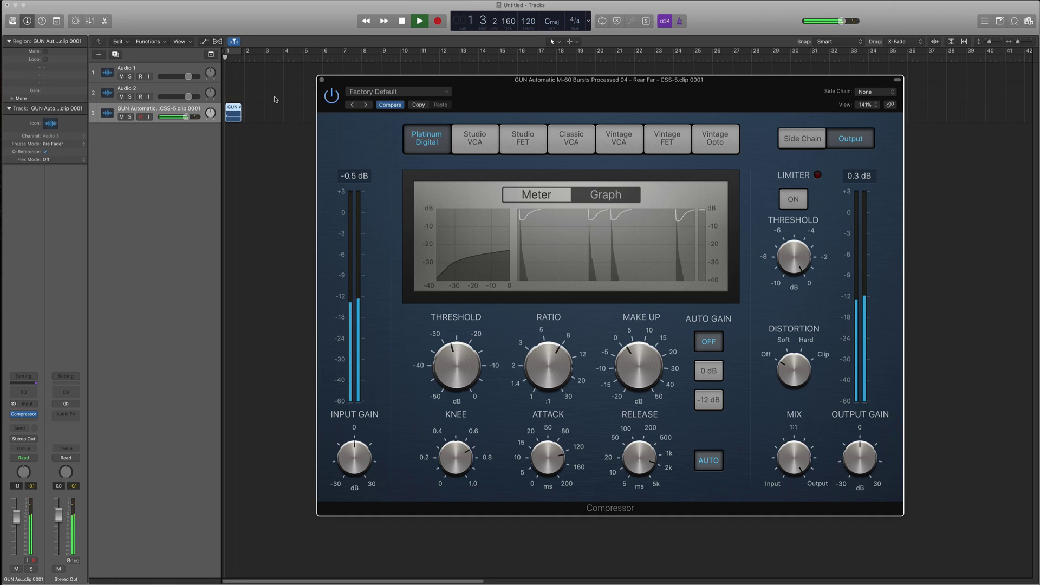
{"action": "key", "text": "space"}
{"action": "key", "text": "space"}
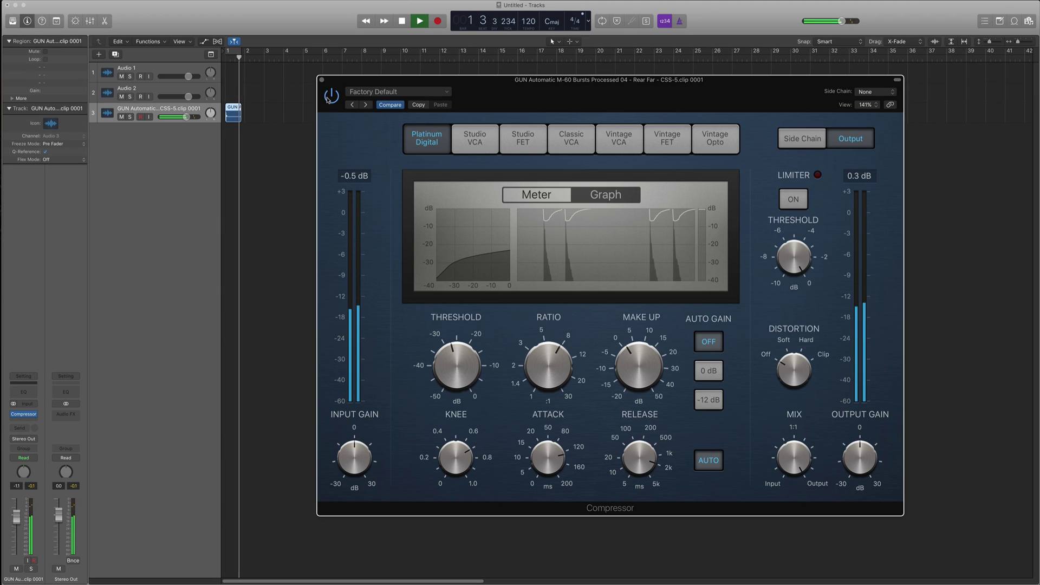
{"action": "key", "text": "space"}
- Reposition the Compressor window below the audio tracks' ruler and bypass the Compressor
{"action": "mouse_move", "coordinate": [795, 242]}
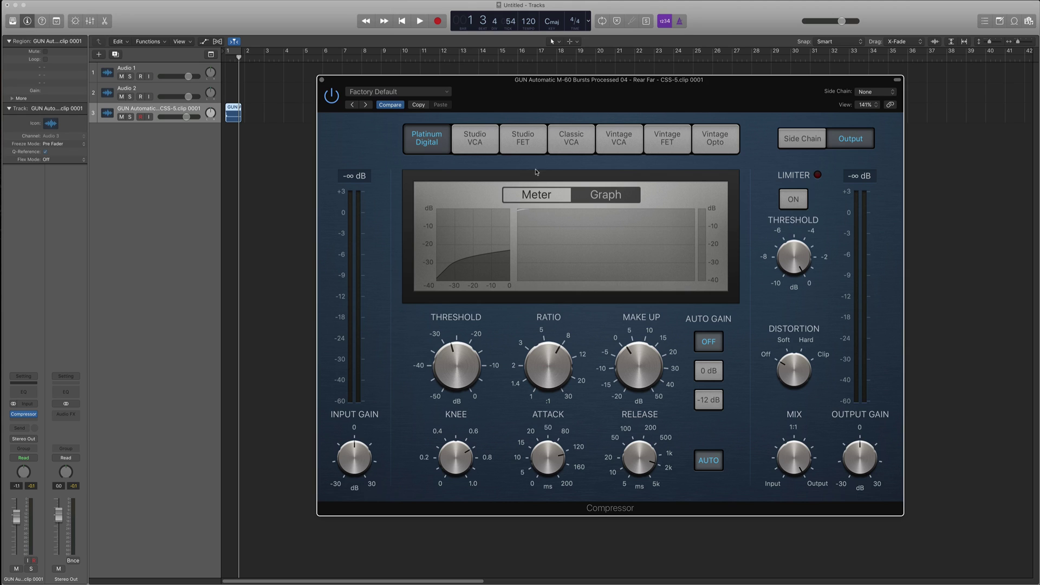
{"action": "left_click_drag", "start_coordinate": [580, 98], "coordinate": [527, 59]}
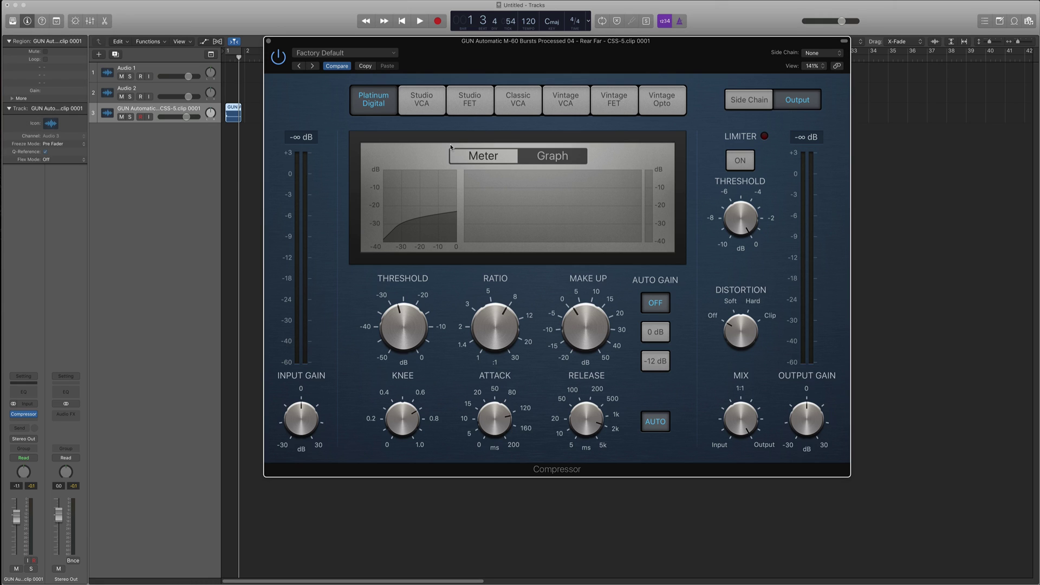
{"action": "left_click_drag", "start_coordinate": [736, 57], "coordinate": [747, 146]}
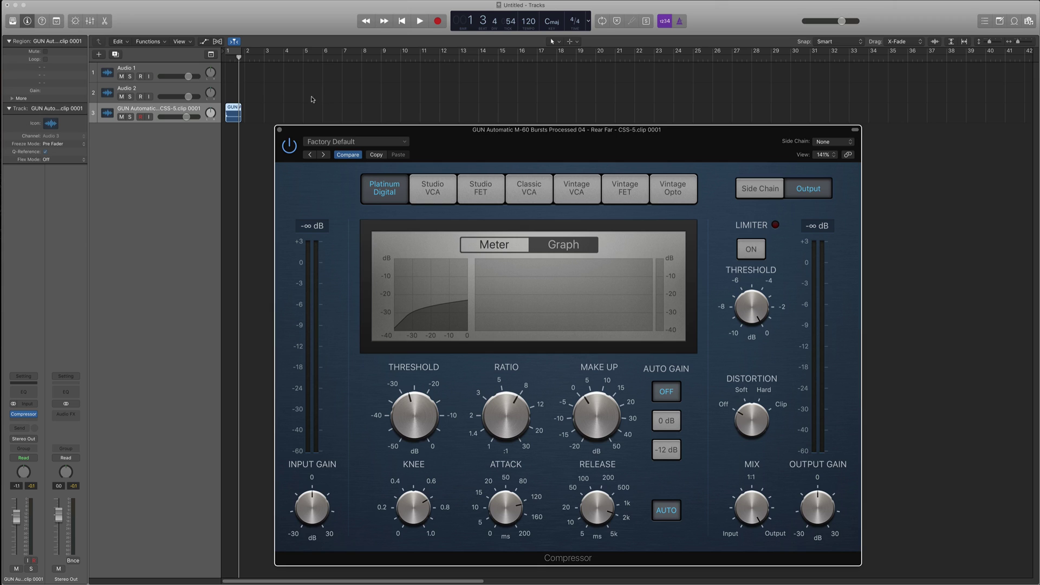
{"action": "left_click", "coordinate": [227, 136]}
{"action": "left_click_drag", "start_coordinate": [720, 153], "coordinate": [714, 124]}
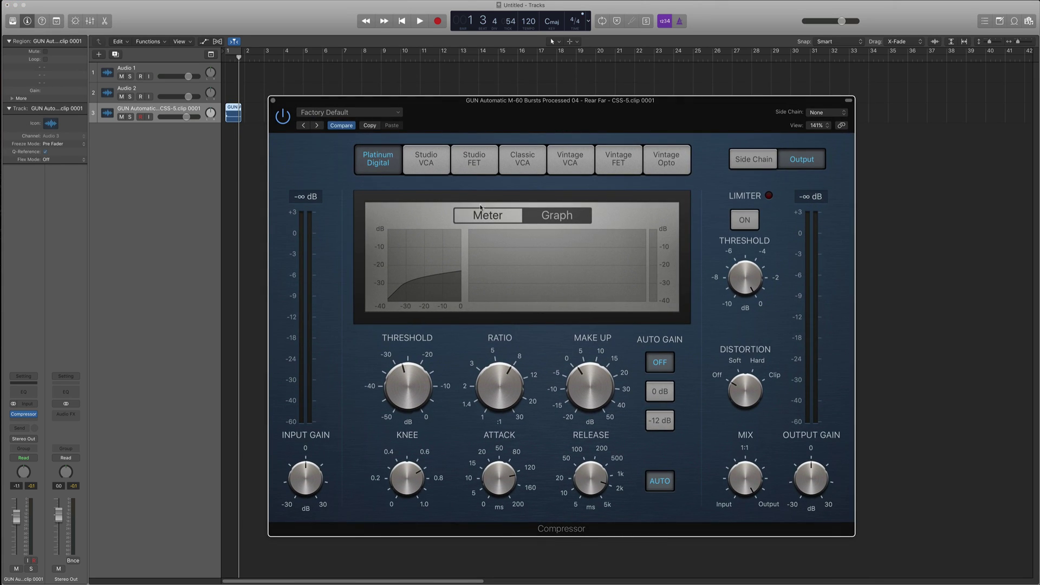
{"action": "left_click", "coordinate": [283, 118]}
{"action": "left_click_drag", "start_coordinate": [696, 124], "coordinate": [700, 93]}
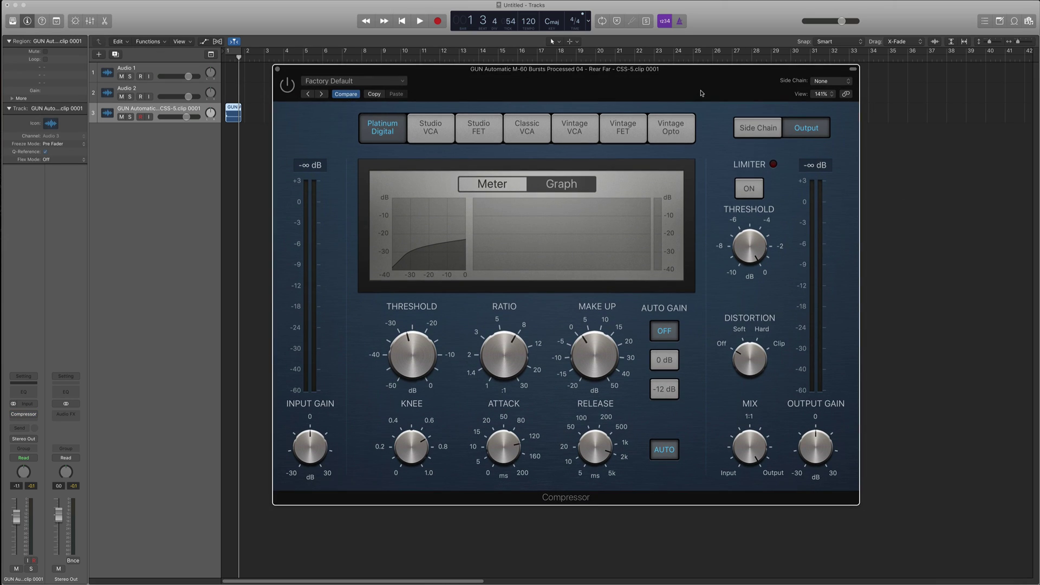